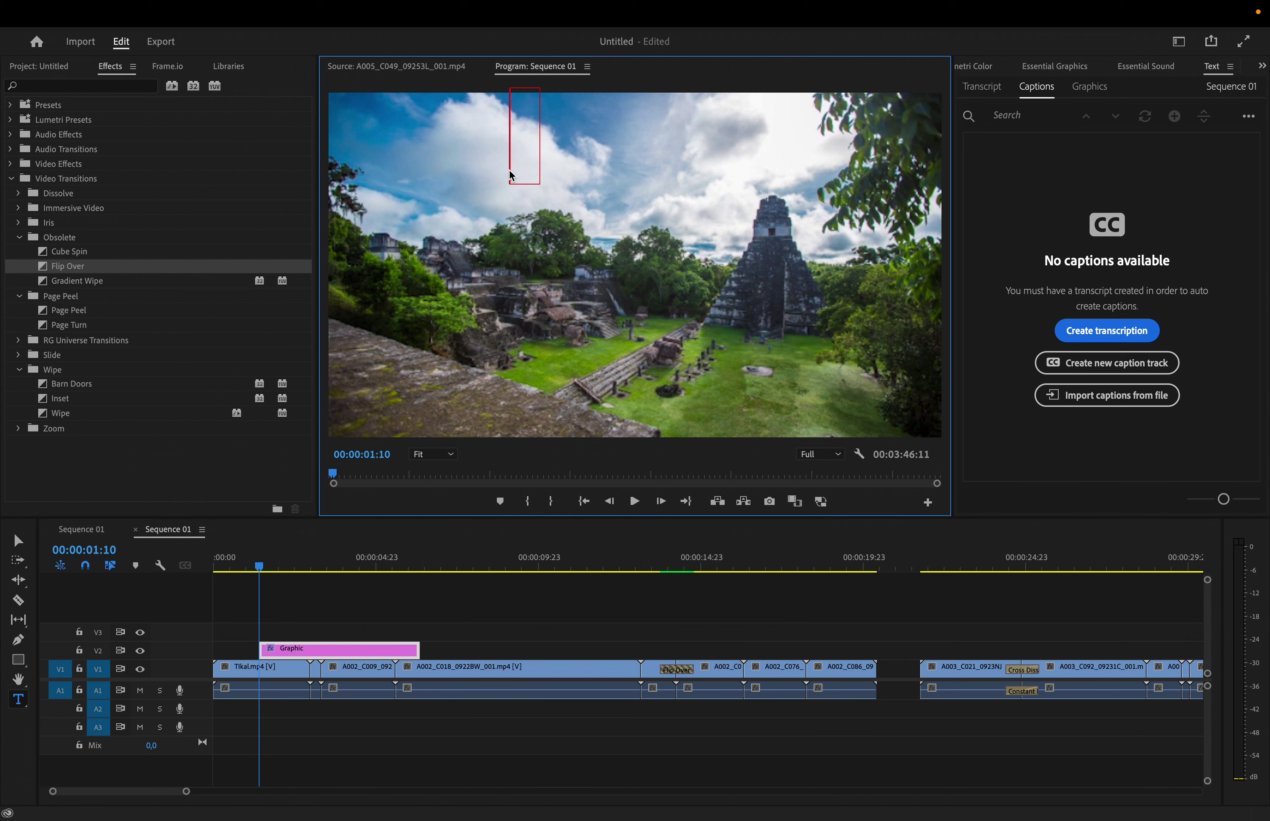
# Step: Enter THIS IS MY TITLE as the text of the new graphic in the video frame
pyautogui.write('TH')
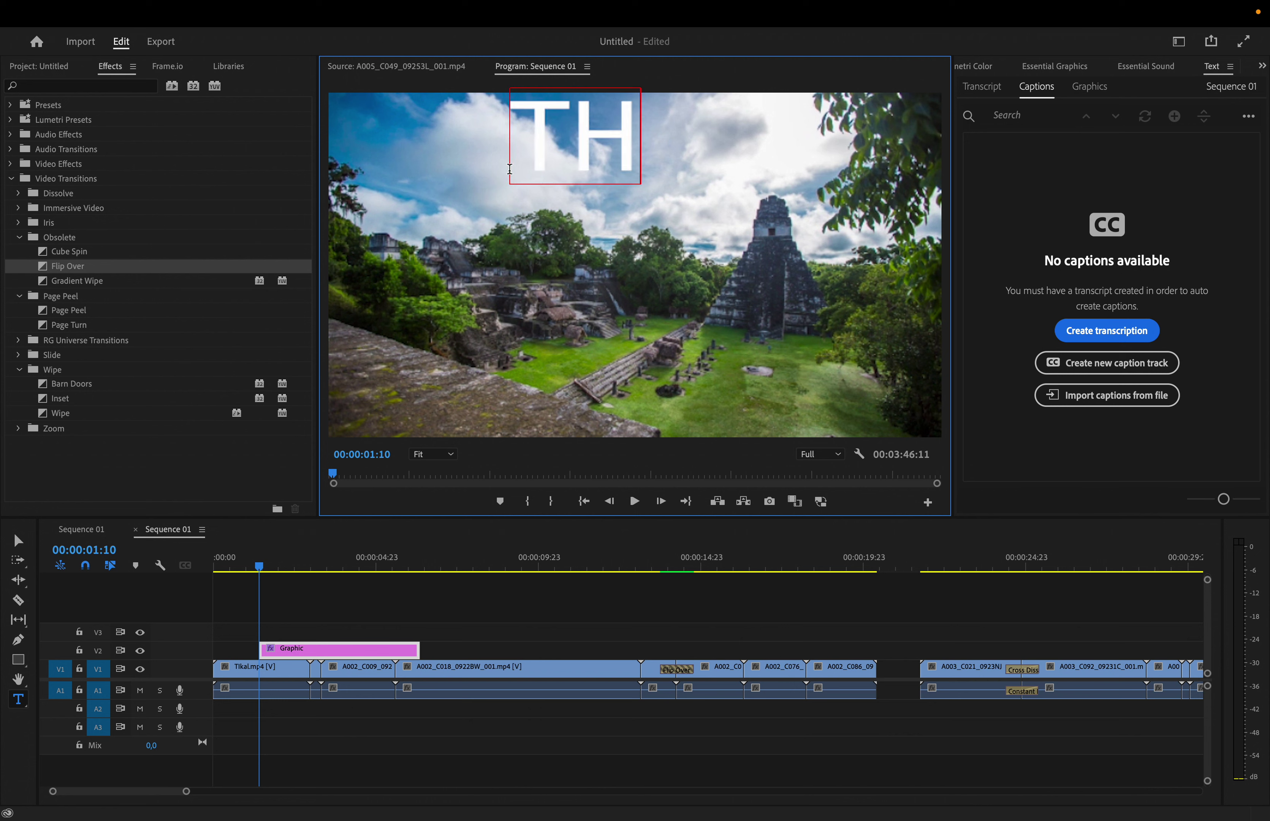
pyautogui.write('IS IS MY TITLE')
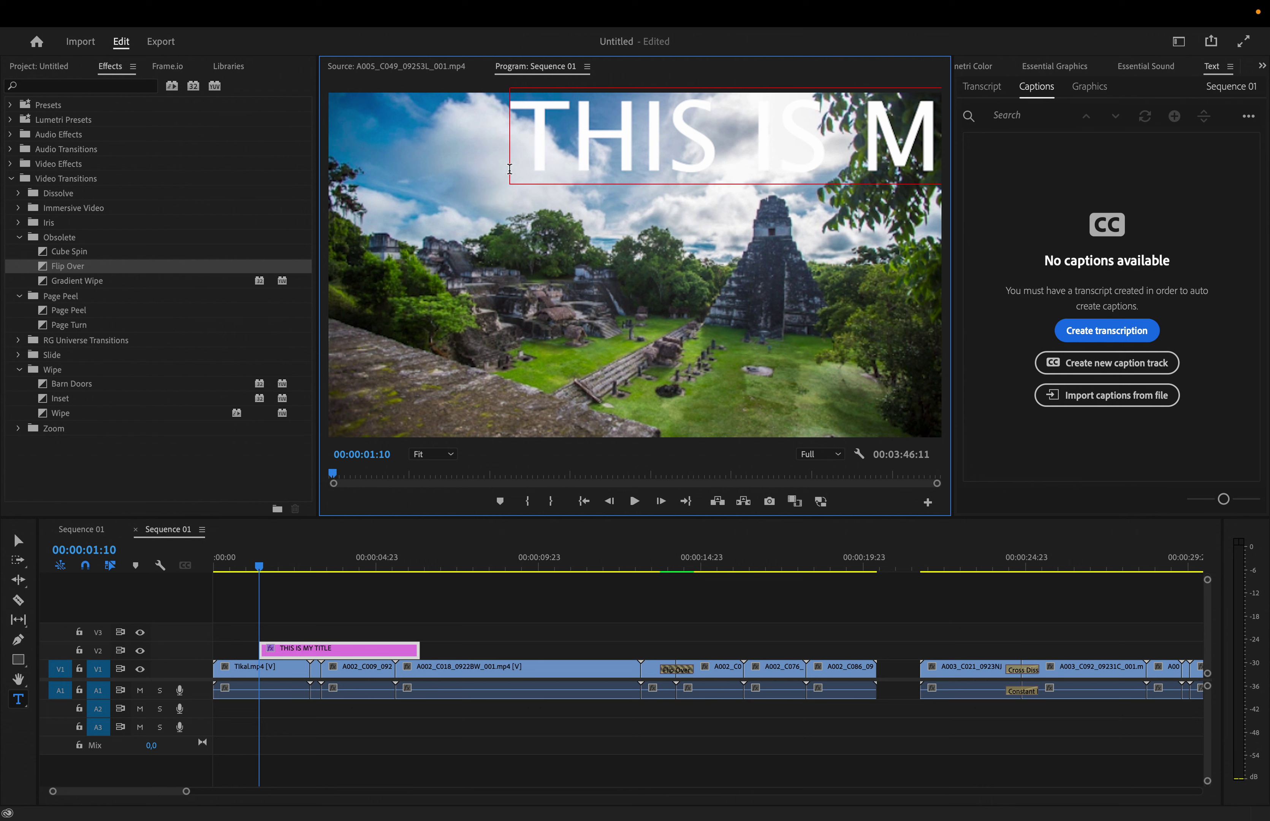
# Step: Set the whole title text to the Futura Bold font at size 48
pyautogui.hotkey('ctrl', 'a')
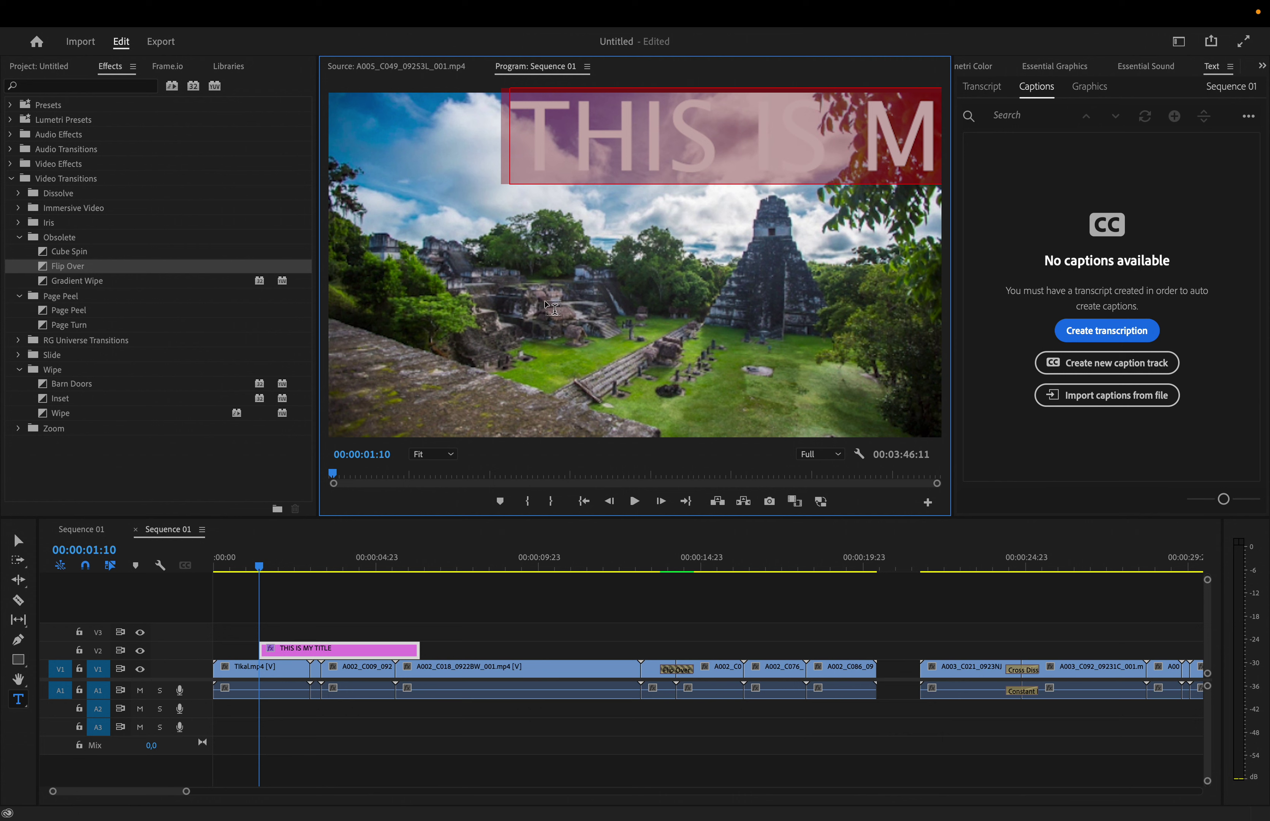
pyautogui.click(1052, 69)
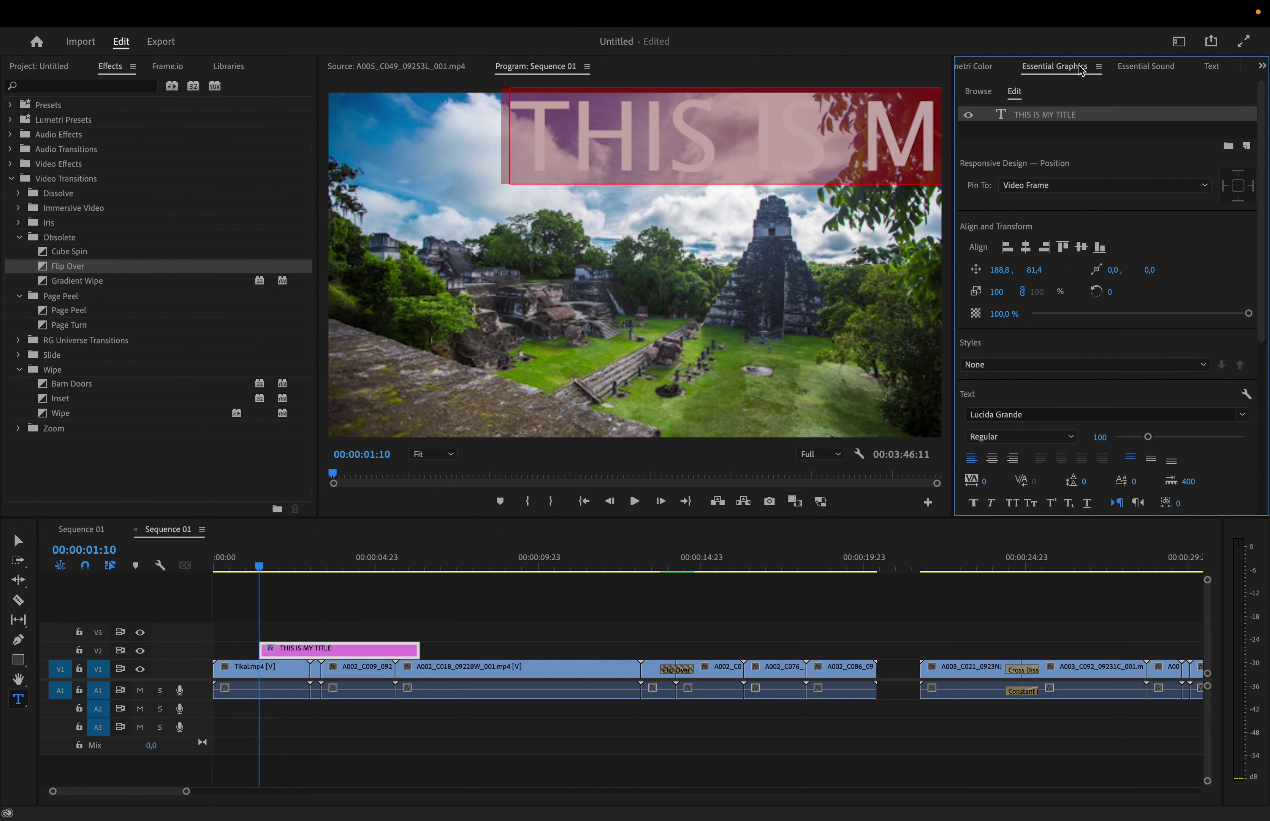
pyautogui.click(1030, 414)
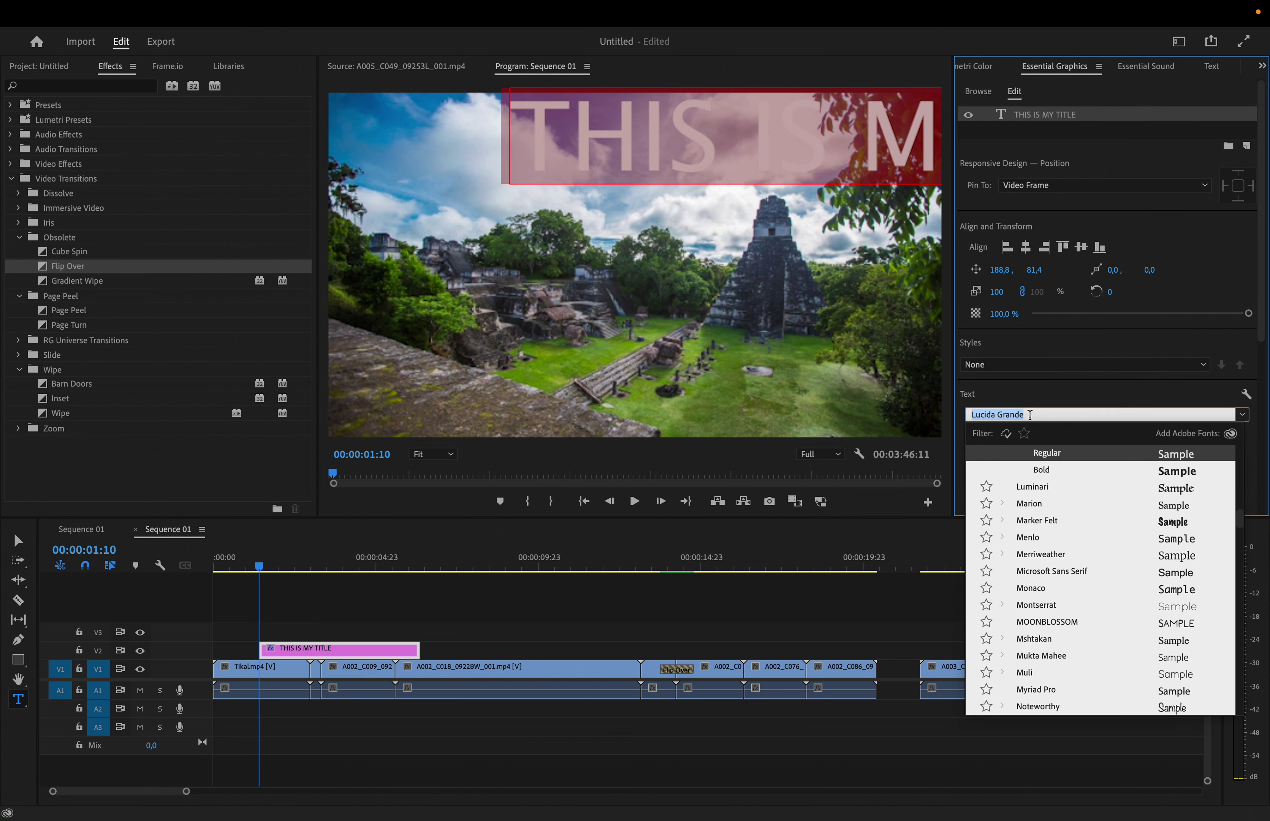
pyautogui.write('fut')
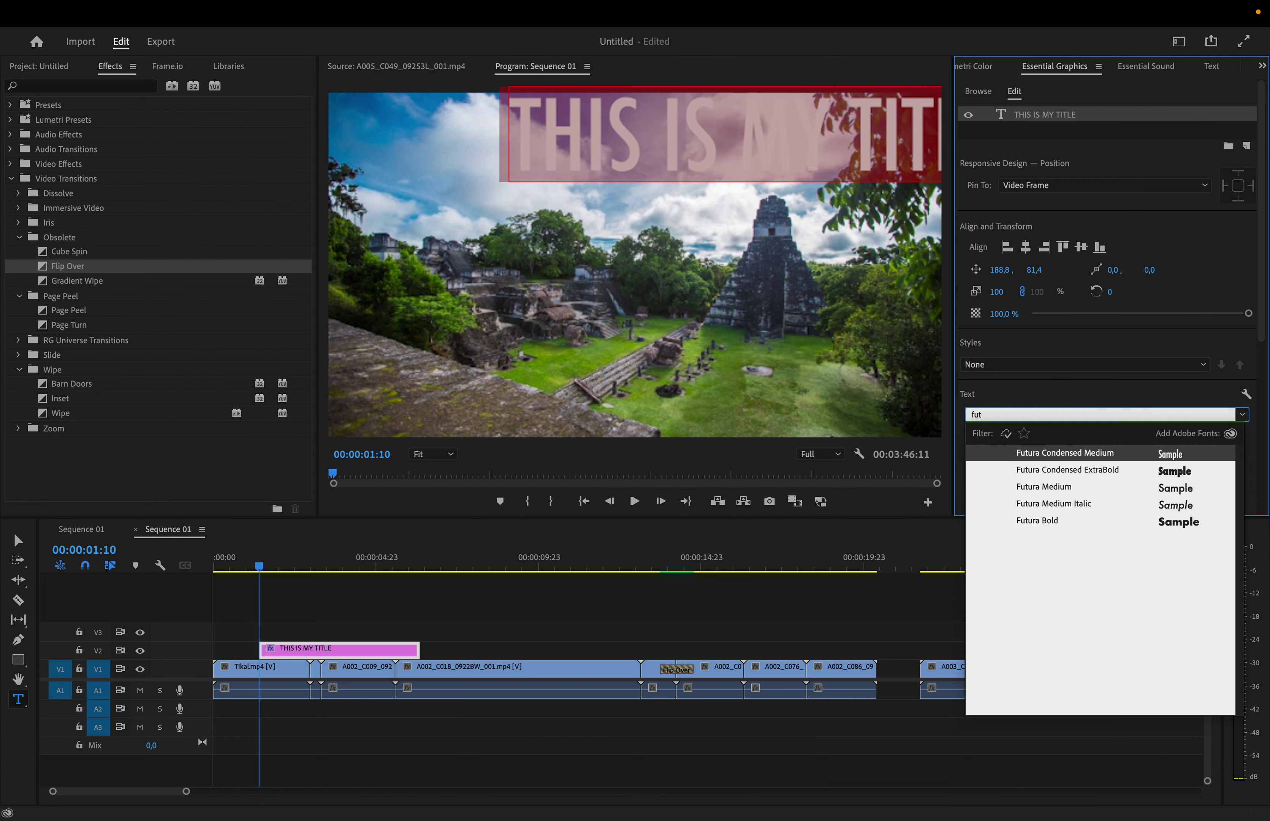
pyautogui.click(1040, 522)
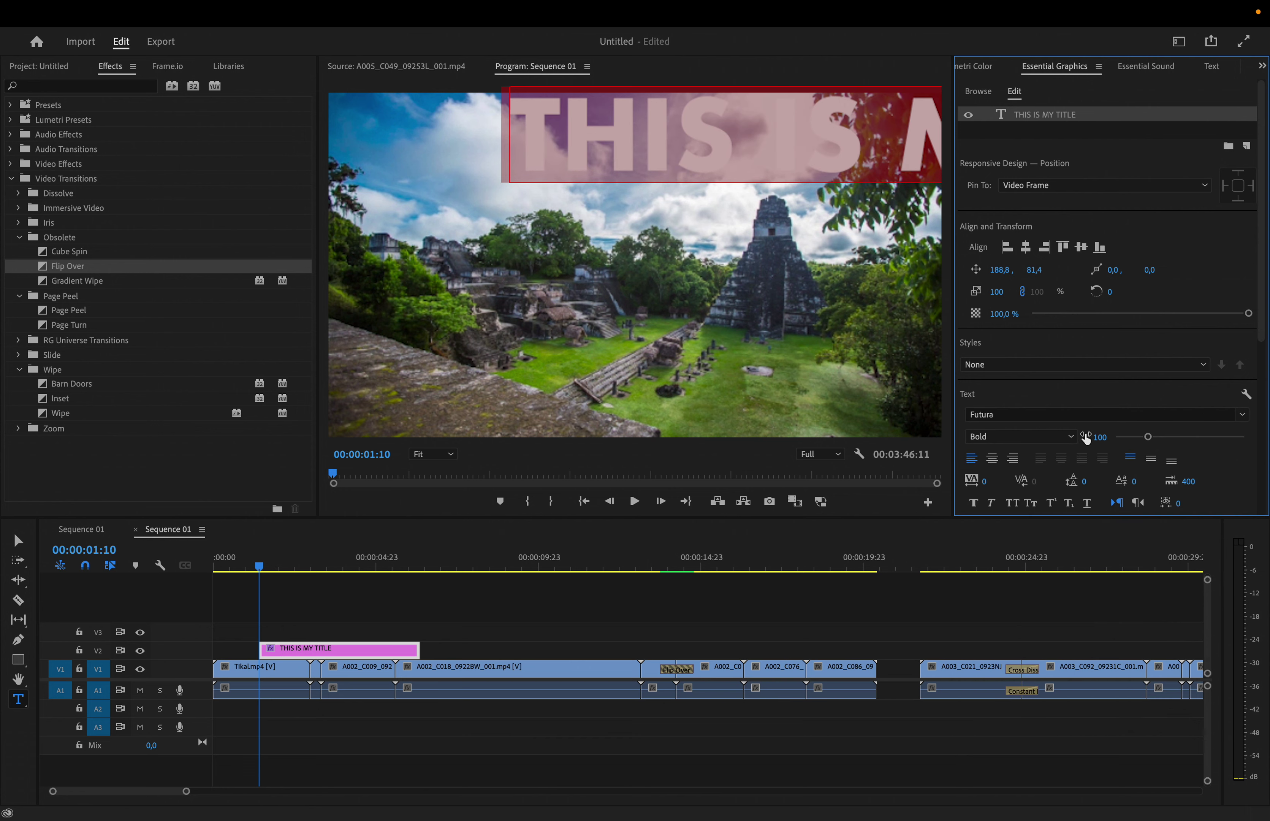
pyautogui.moveTo(1148, 439); pyautogui.dragTo(1130, 437)
# Step: Change the title text's fill to a bright yellow (FFF80C)
pyautogui.scroll(-3, 1121, 427)
pyautogui.click(999, 489)
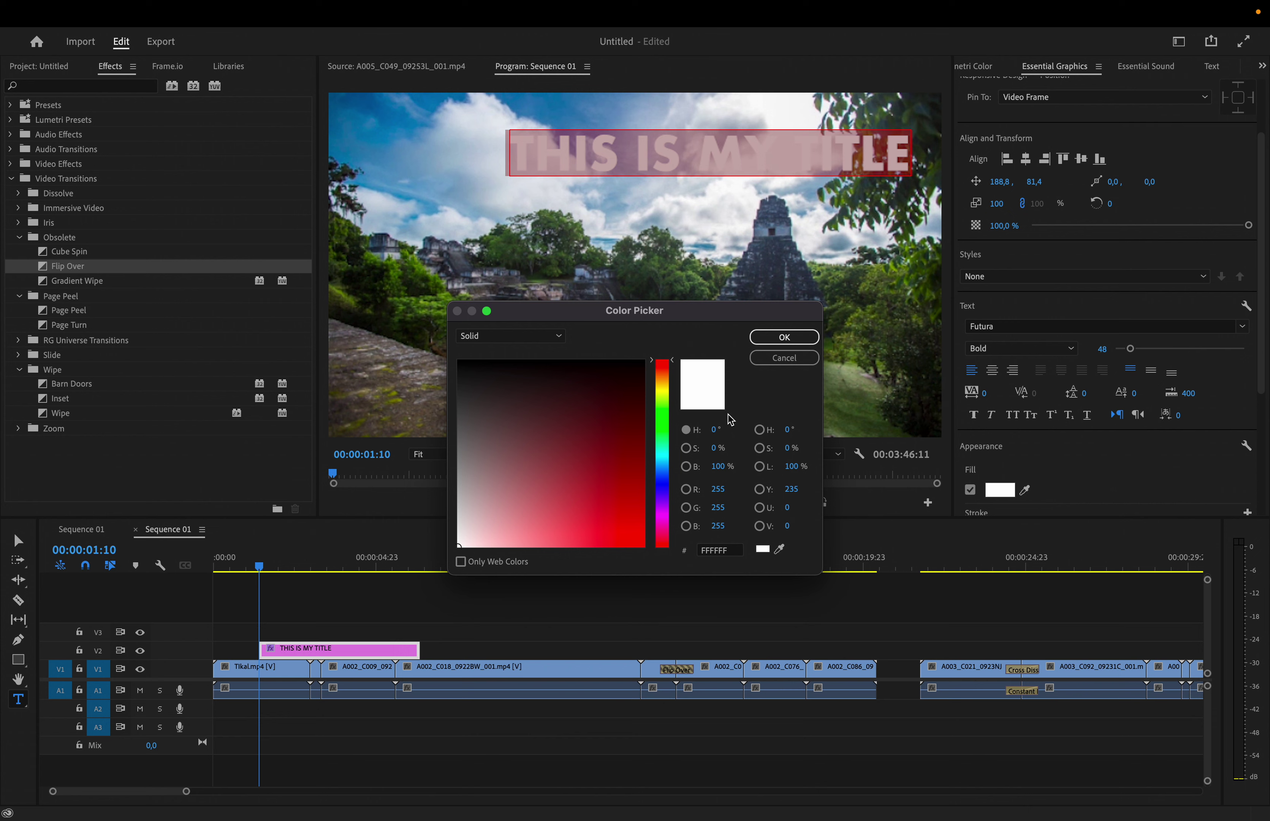
pyautogui.click(663, 390)
pyautogui.click(615, 429)
pyautogui.moveTo(615, 429)
pyautogui.mouseDown()
pyautogui.moveTo(612, 600)
pyautogui.moveTo(638, 581)
pyautogui.mouseUp()
pyautogui.click(785, 337)
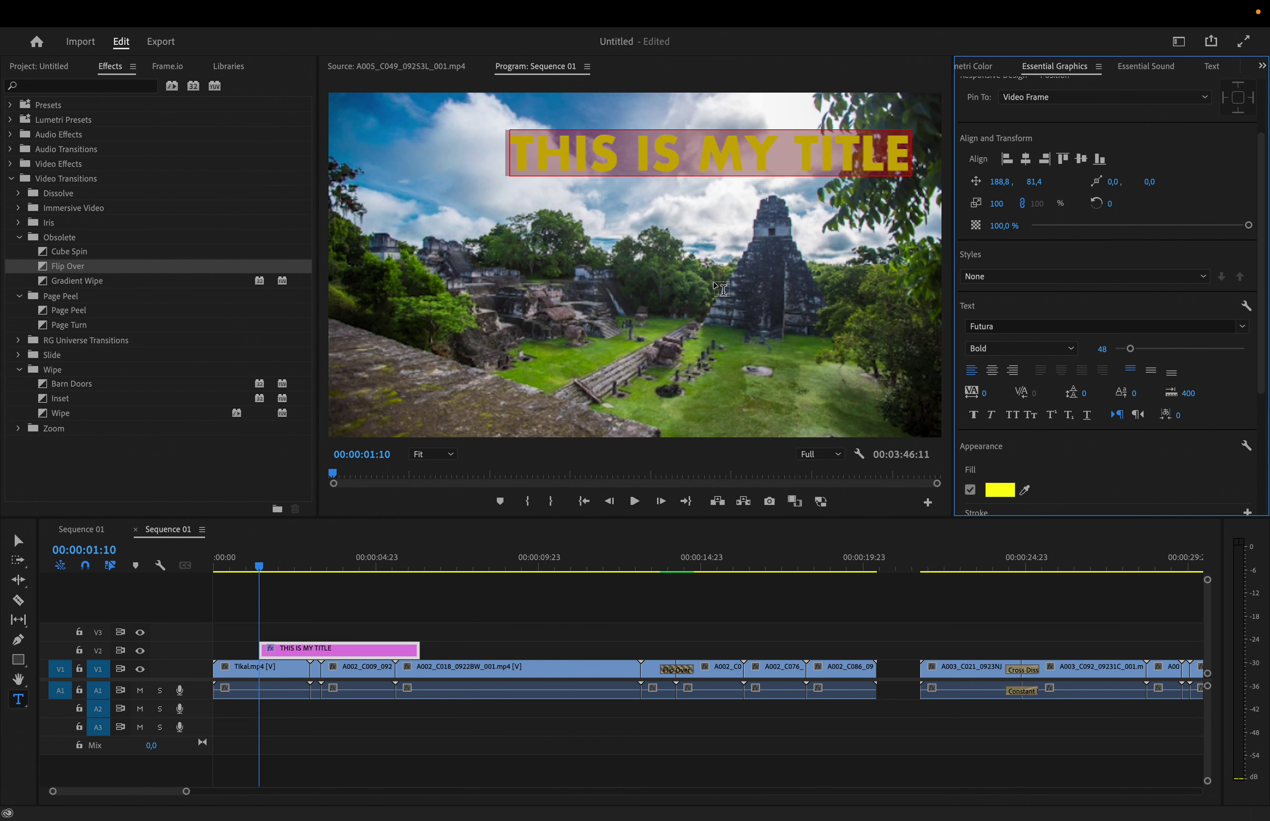
# Step: Fit the title clip over the Tikal.mp4 clip at the sequence start and move its text to the frame's lower left, about 20.8, 334.4
pyautogui.moveTo(342, 648); pyautogui.dragTo(562, 648)
pyautogui.moveTo(260, 566); pyautogui.dragTo(529, 558)
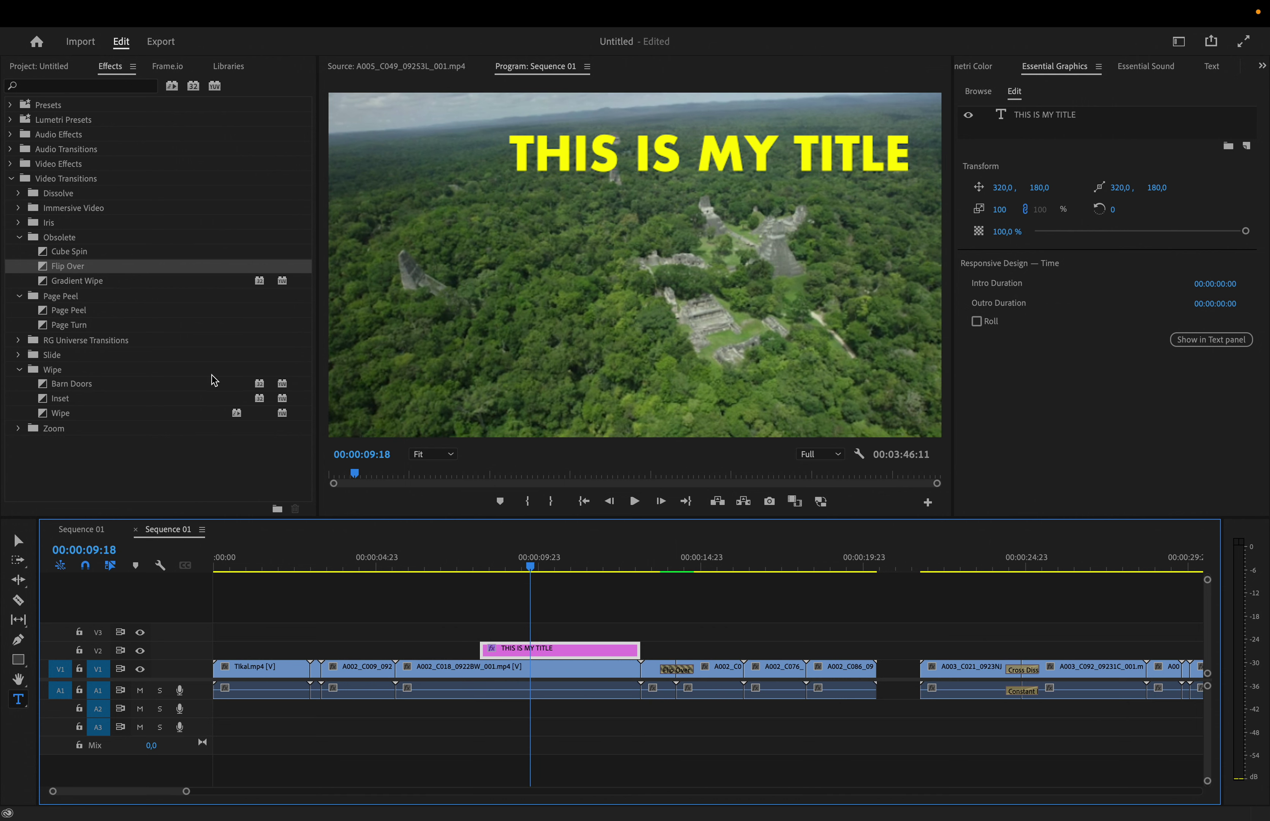
pyautogui.click(18, 541)
pyautogui.moveTo(560, 648); pyautogui.dragTo(261, 648)
pyautogui.press('Home')
pyautogui.moveTo(730, 155); pyautogui.dragTo(569, 396)
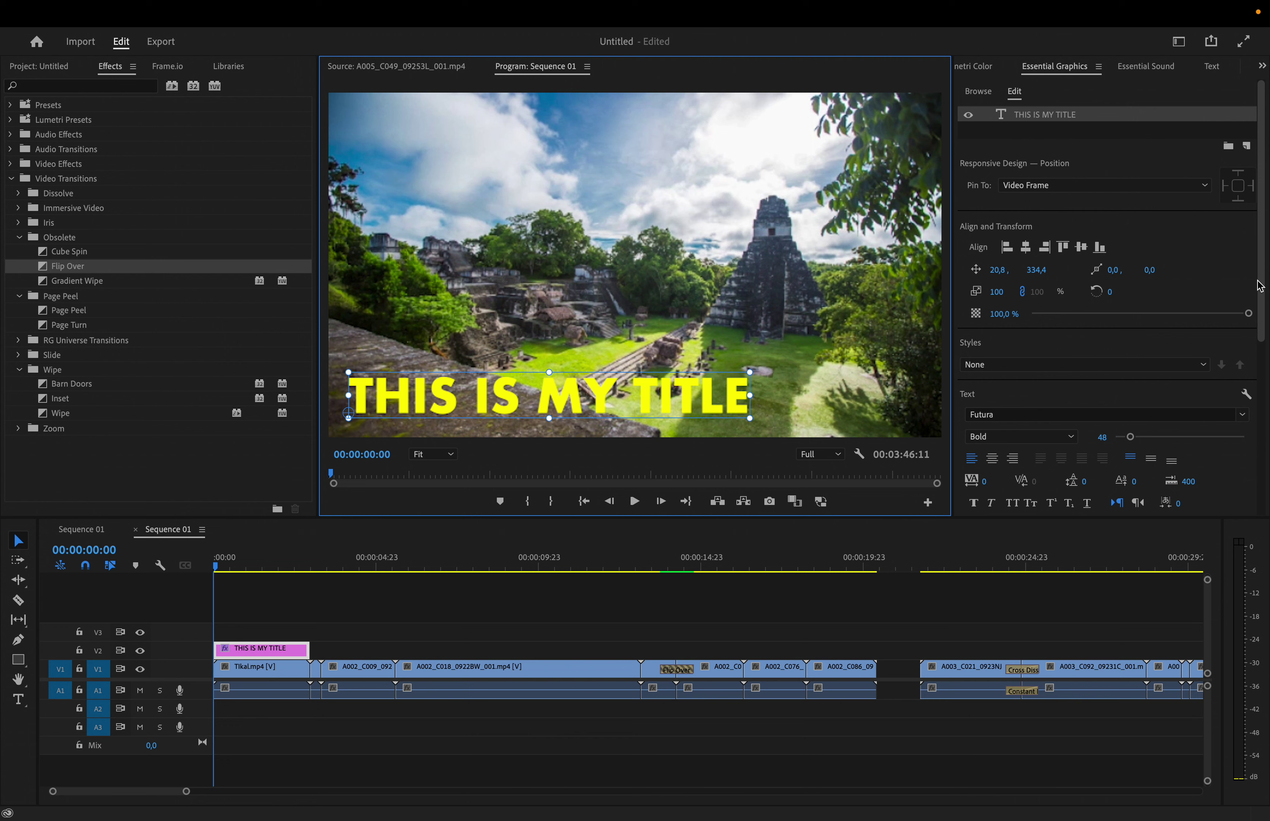
pyautogui.scroll(-5, 1259, 287)
pyautogui.click(1003, 397)
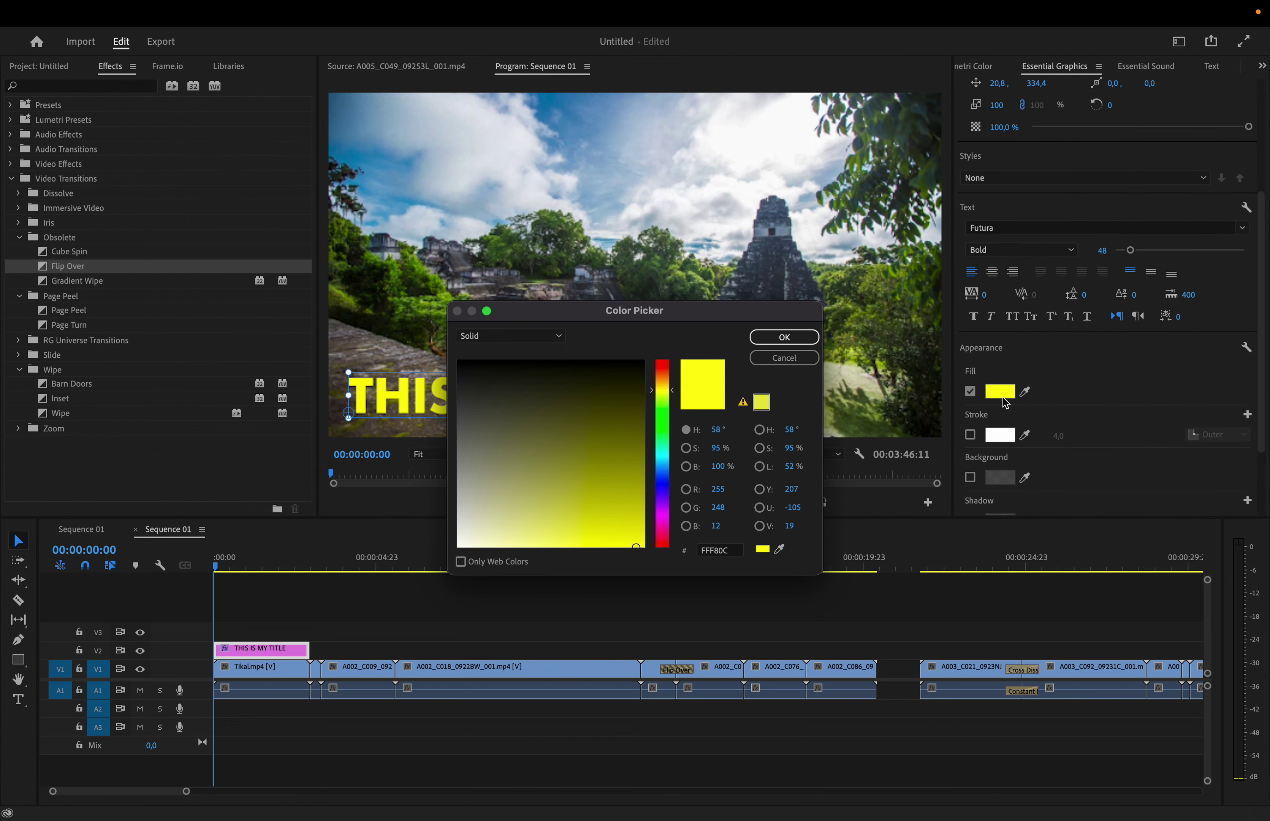
pyautogui.moveTo(589, 468); pyautogui.dragTo(452, 560)
pyautogui.moveTo(643, 343)
pyautogui.mouseDown()
pyautogui.moveTo(831, 425)
pyautogui.moveTo(913, 445)
pyautogui.moveTo(921, 415)
pyautogui.mouseUp()
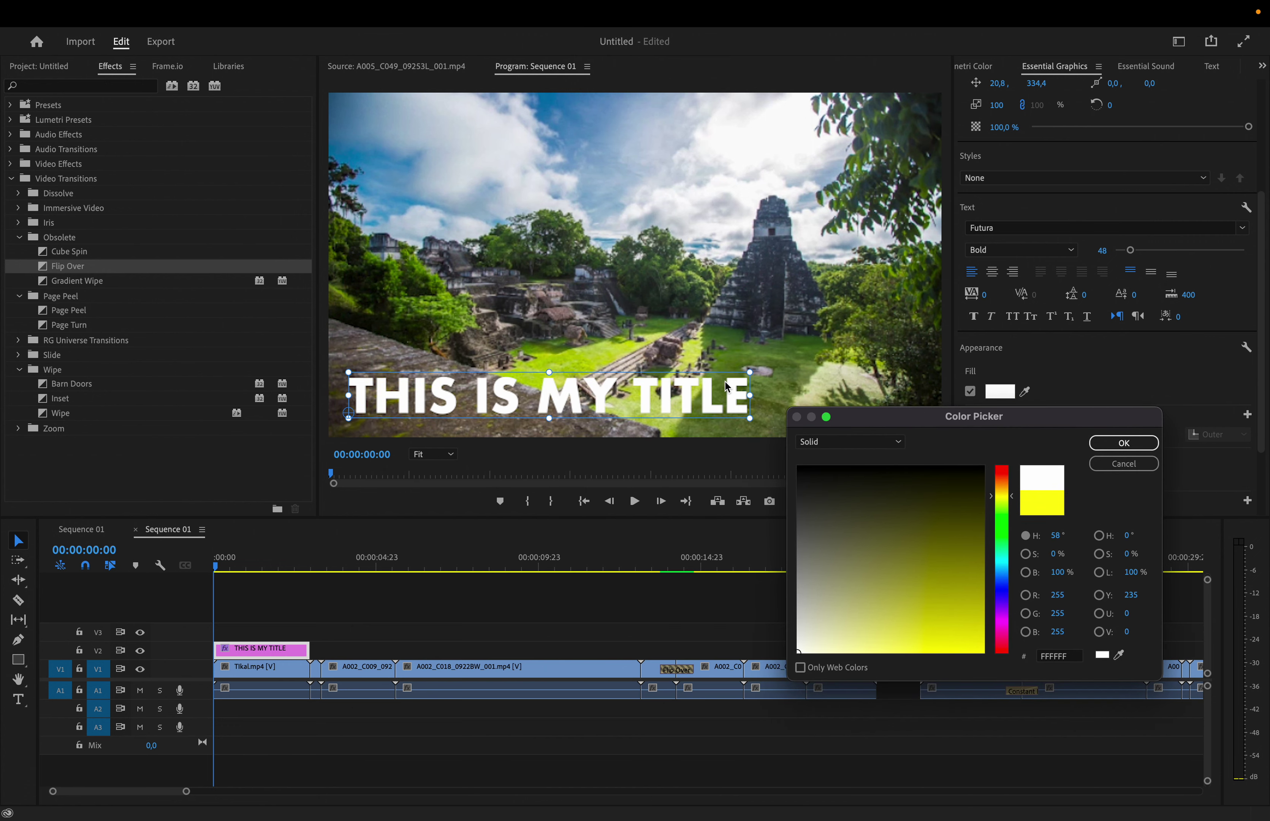
pyautogui.click(1122, 464)
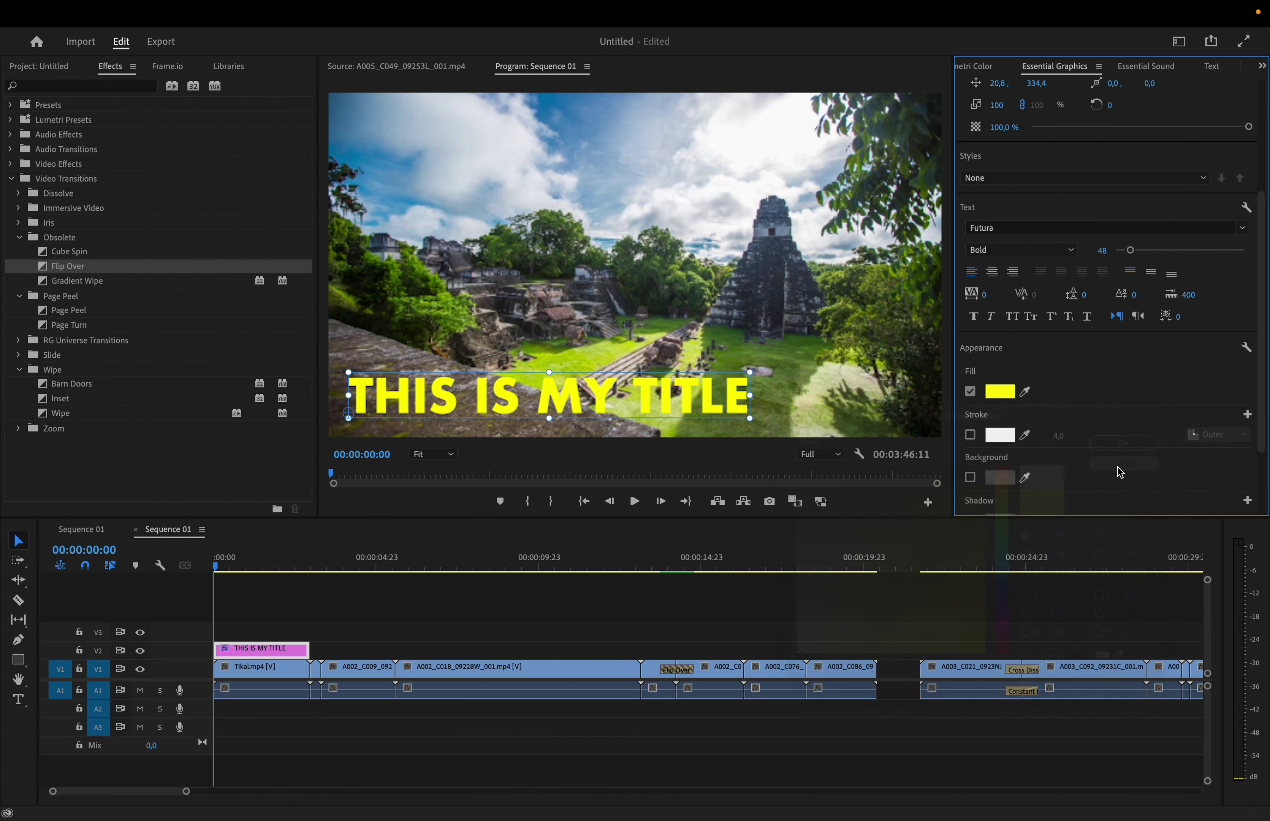
# Step: Enable a shadow on the title text and set the shadow opacity to 35%
pyautogui.moveTo(1260, 360); pyautogui.dragTo(1262, 424)
pyautogui.click(970, 429)
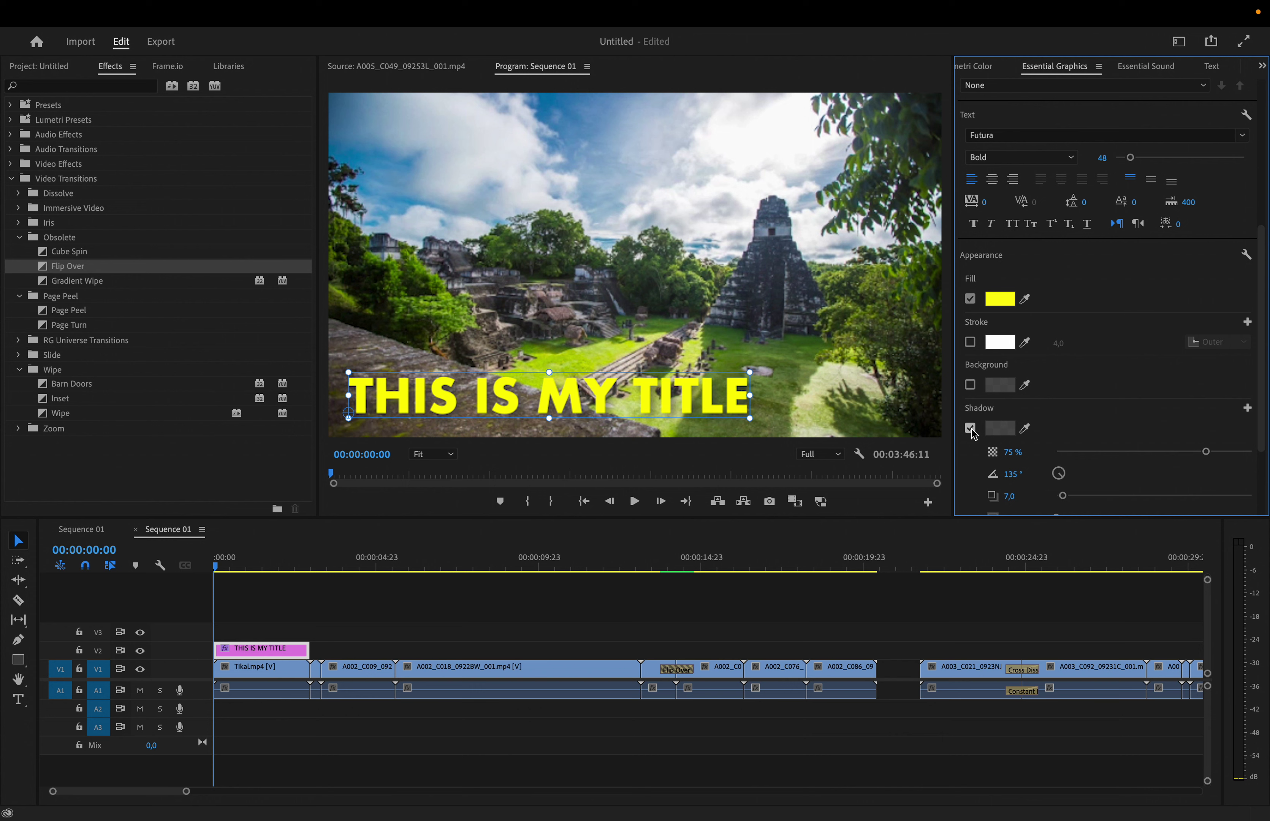
pyautogui.click(969, 428)
pyautogui.click(970, 429)
pyautogui.moveTo(1169, 451); pyautogui.dragTo(1124, 451)
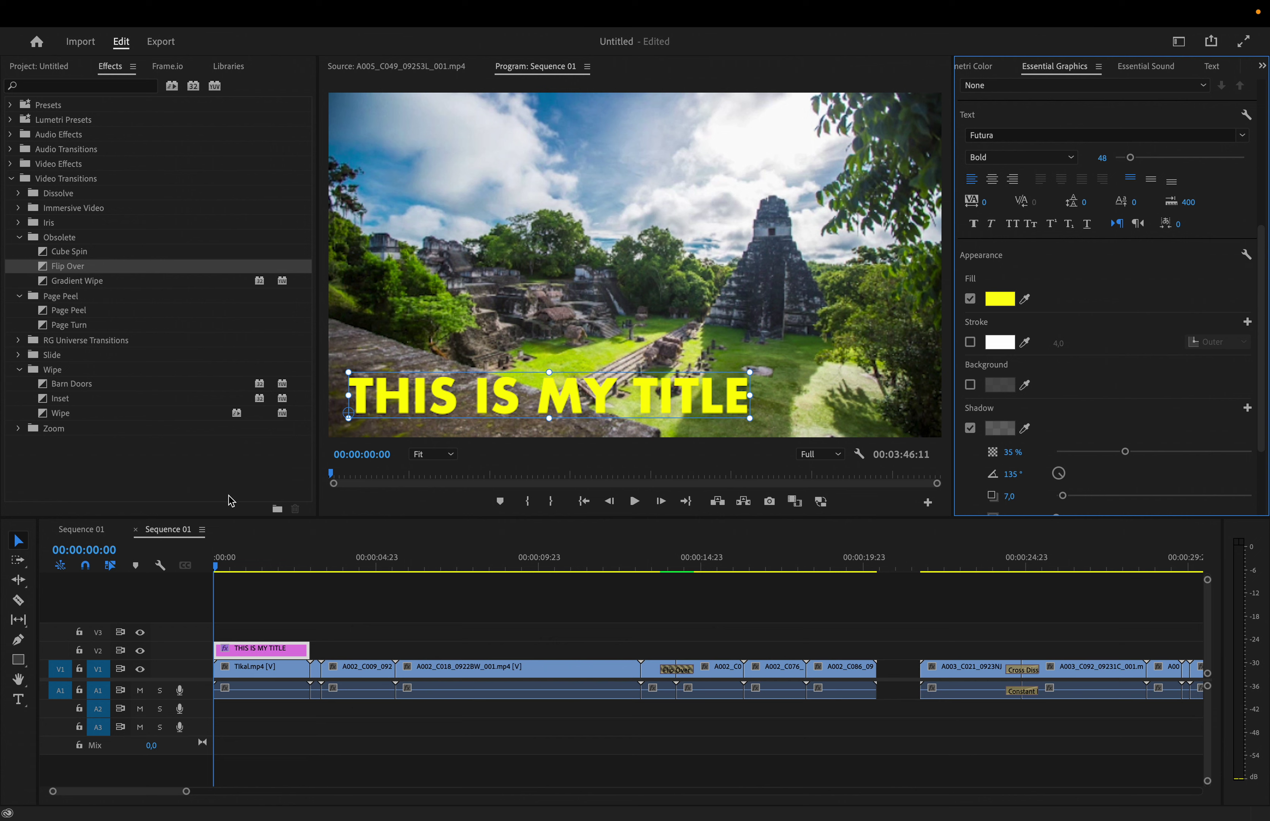
# Step: Center the title text horizontally and vertically in the video frame
pyautogui.moveTo(1261, 258); pyautogui.dragTo(1263, 117)
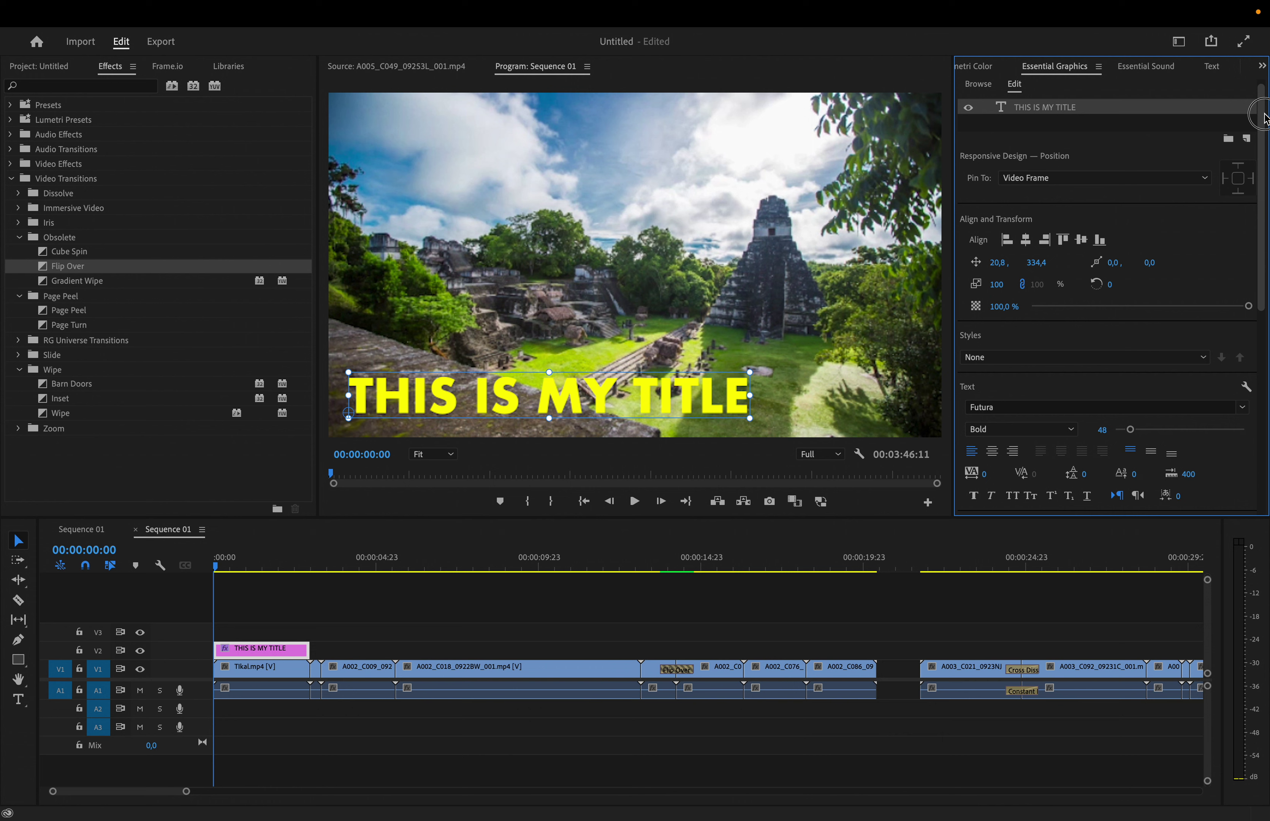
pyautogui.click(1026, 240)
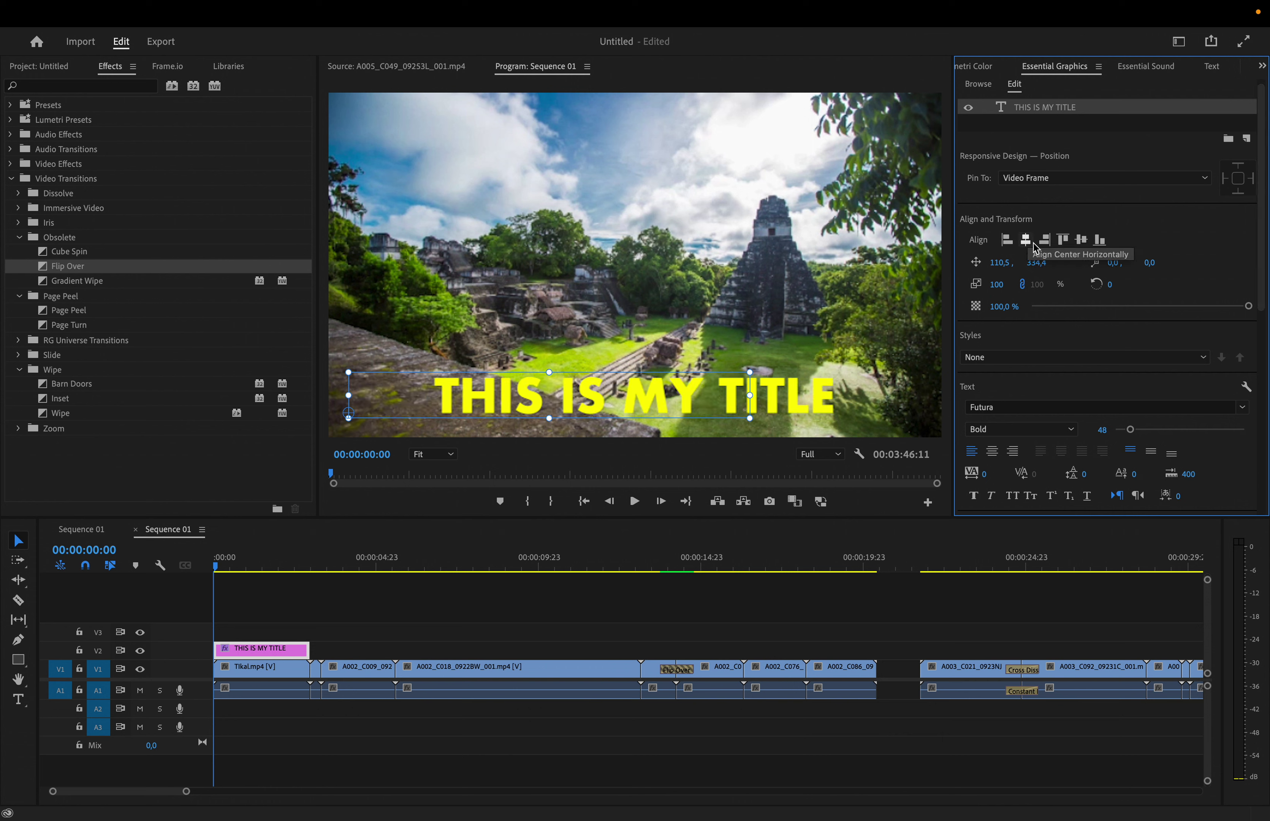
pyautogui.click(1081, 240)
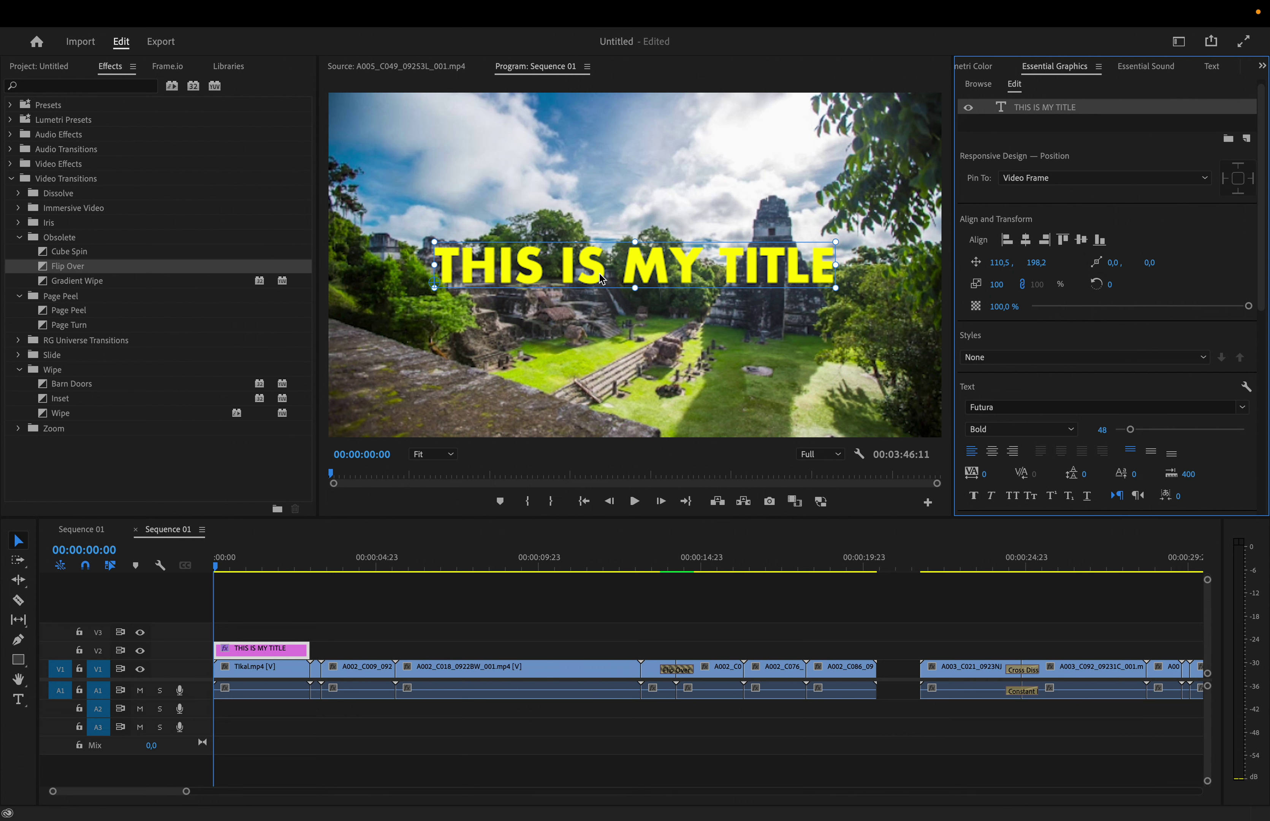
# Step: Add a second text layer reading Director's name below the title in the same graphic
pyautogui.click(18, 699)
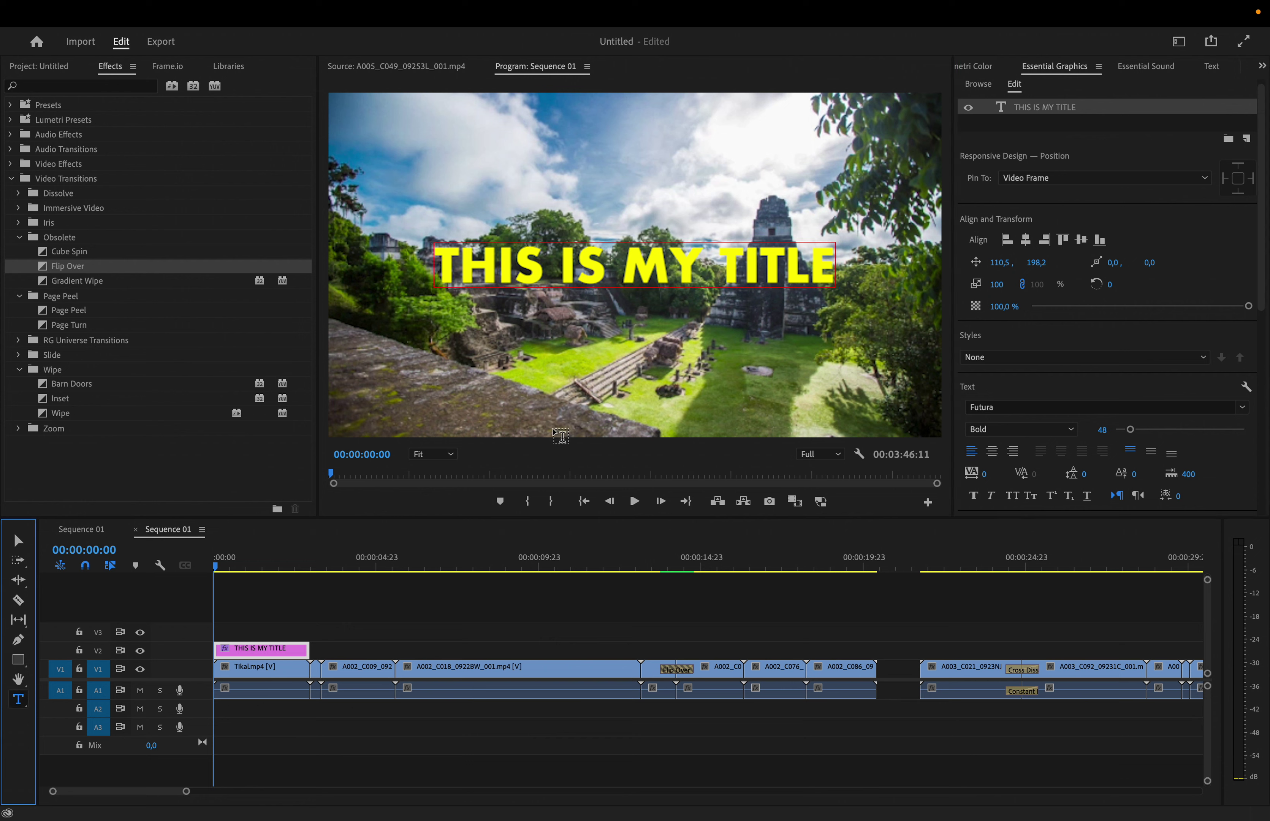
pyautogui.click(542, 368)
pyautogui.write('Dir')
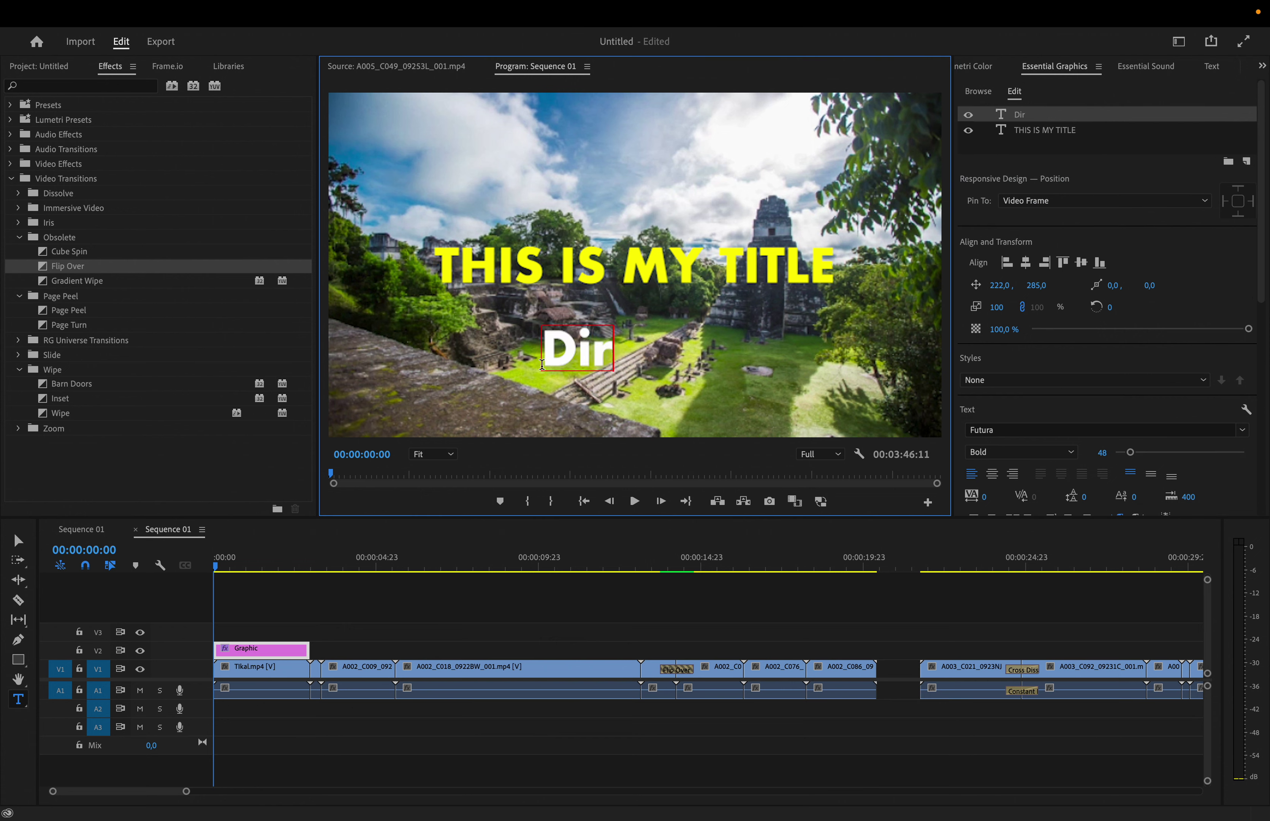
pyautogui.write('ector title')
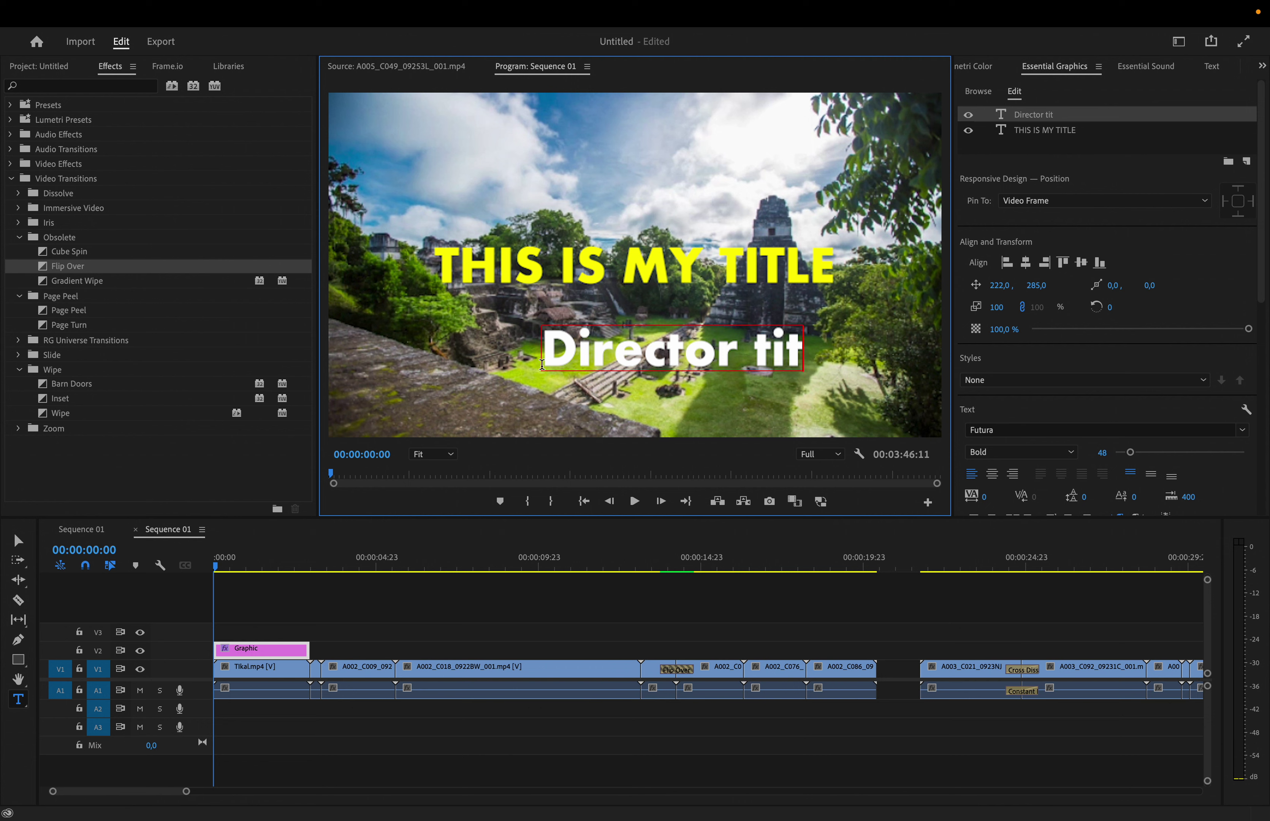
pyautogui.press('BackSpace')
pyautogui.press('BackSpace')
pyautogui.press('BackSpace')
pyautogui.press('BackSpace')
pyautogui.press('BackSpace')
pyautogui.press('BackSpace')
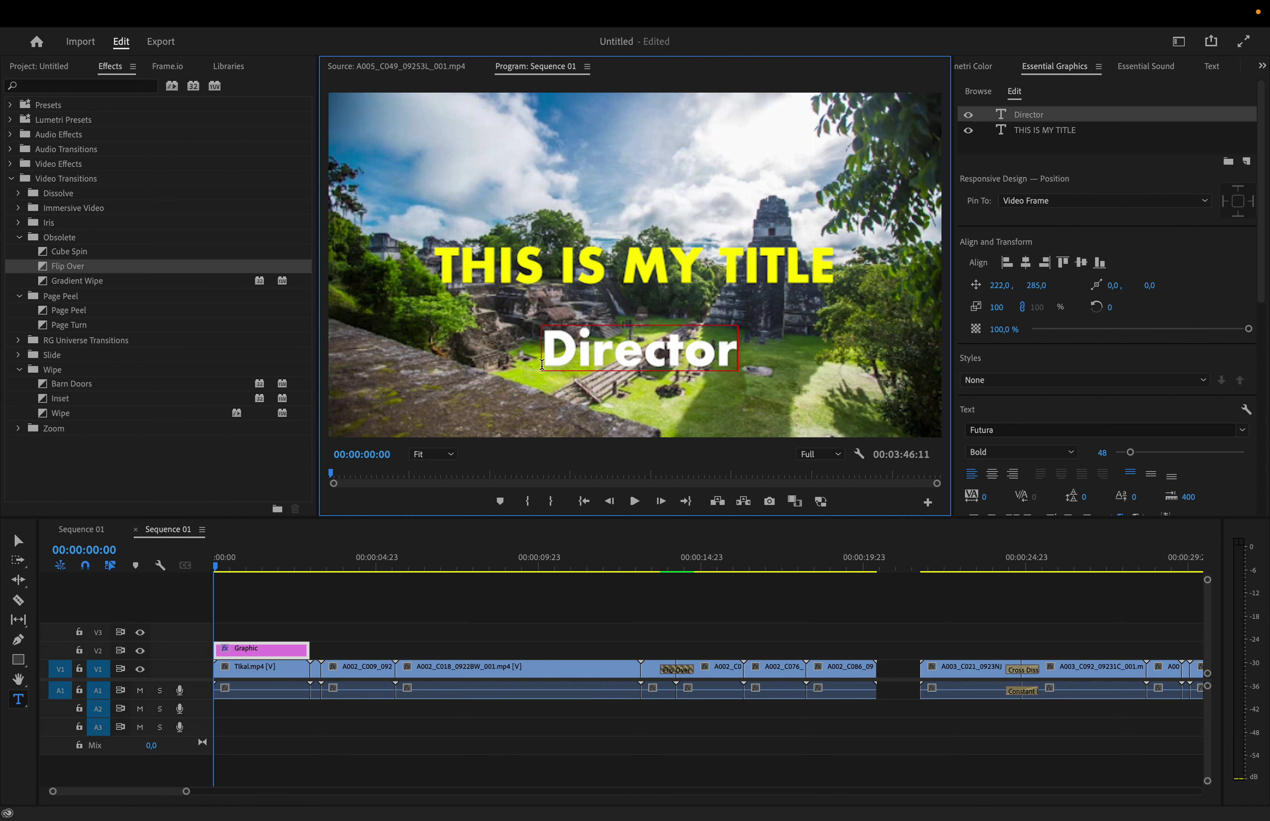
pyautogui.write("'s name")
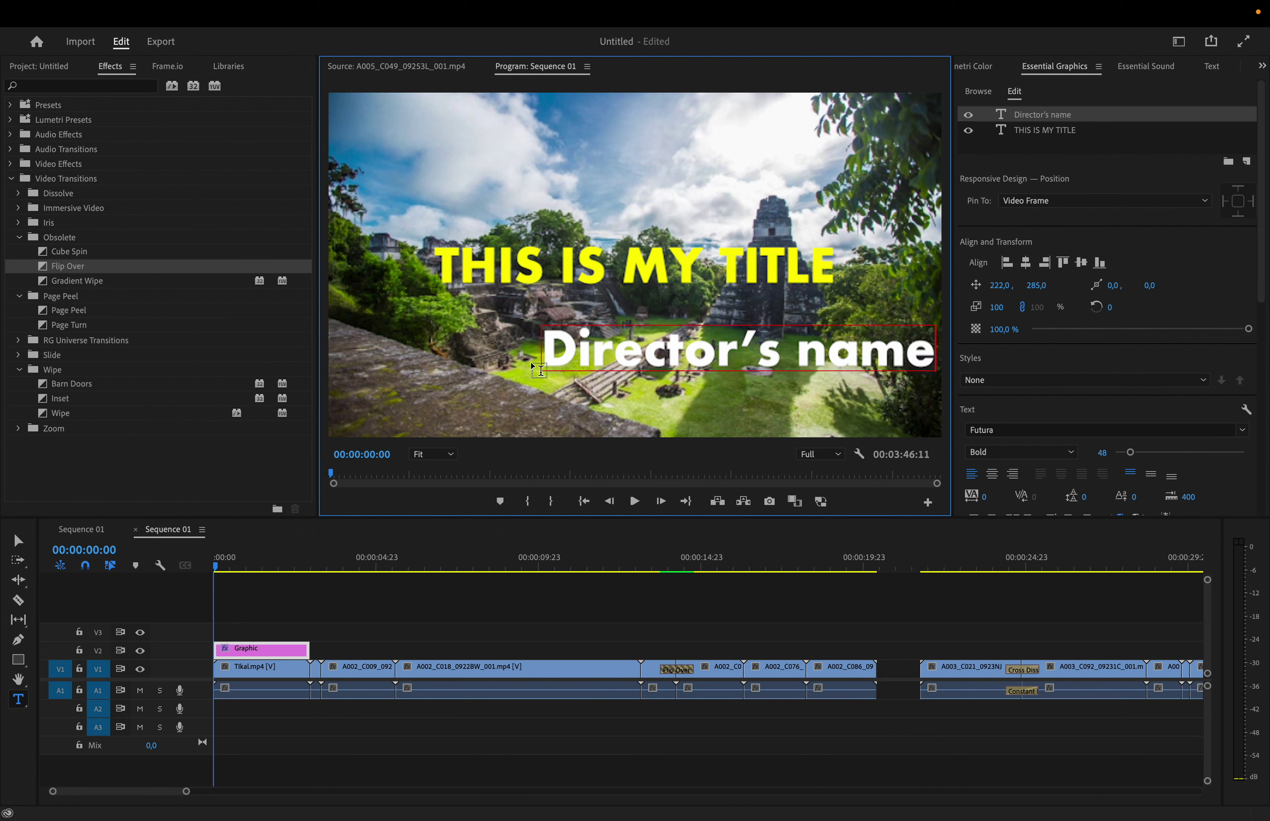
# Step: Match the fill of the Director's name text to the title by sampling the title's yellow
pyautogui.hotkey('ctrl', 'a')
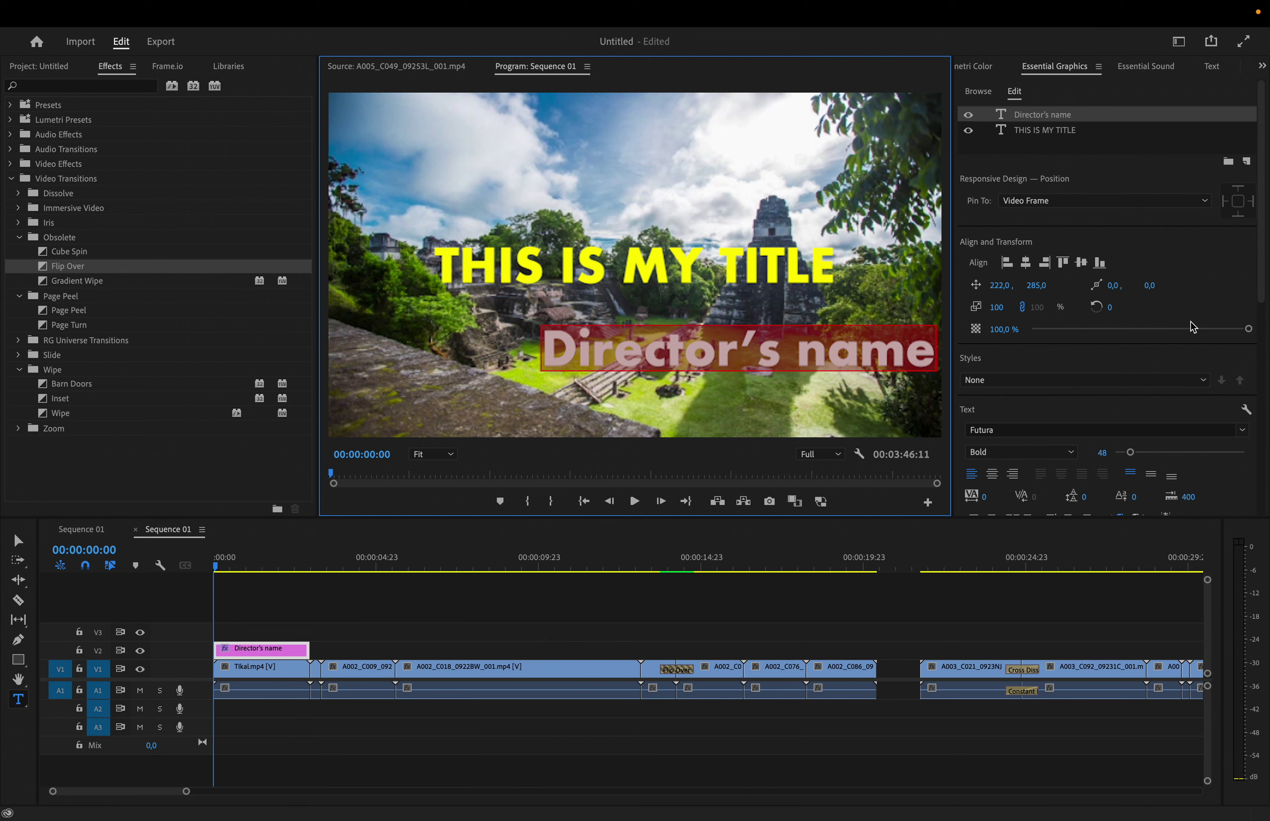
pyautogui.moveTo(1257, 294)
pyautogui.mouseDown()
pyautogui.moveTo(1259, 275)
pyautogui.moveTo(1264, 395)
pyautogui.mouseUp()
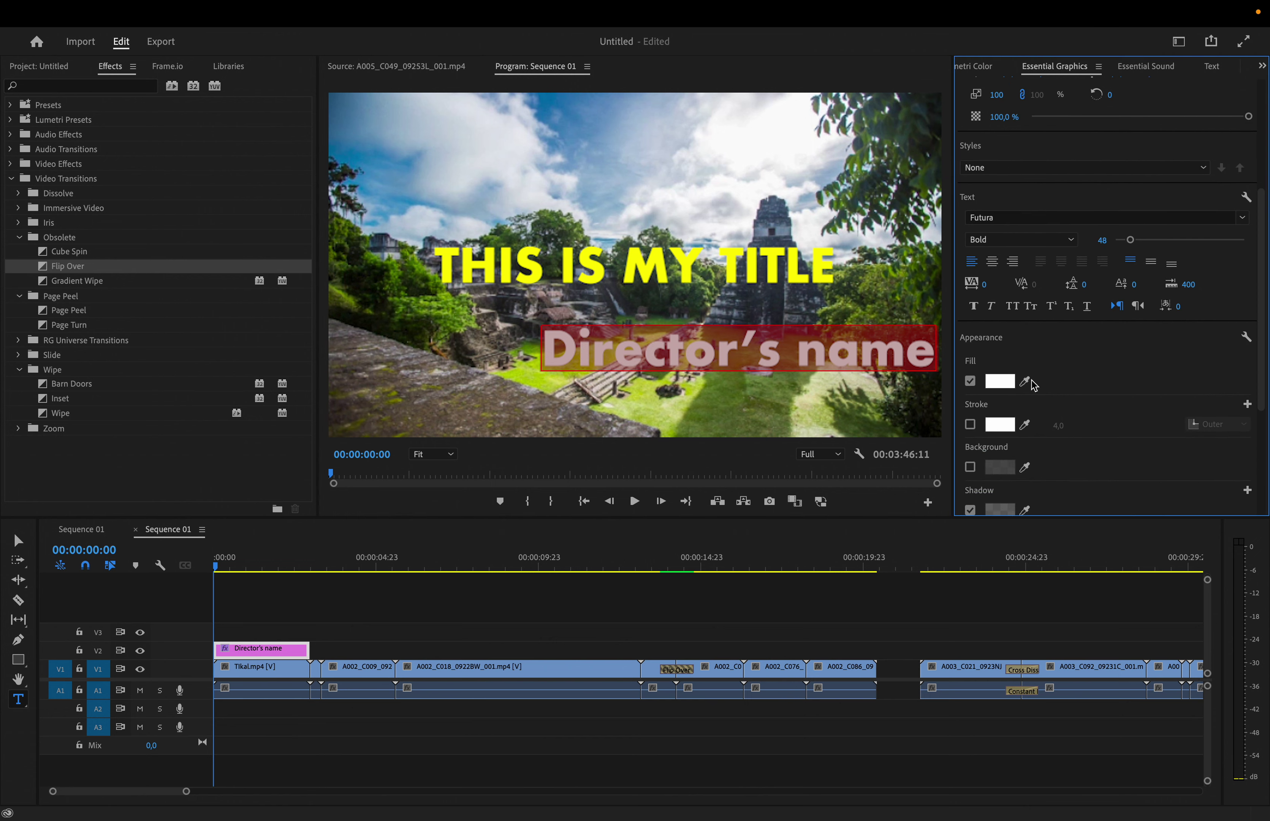
pyautogui.click(999, 381)
pyautogui.click(1097, 466)
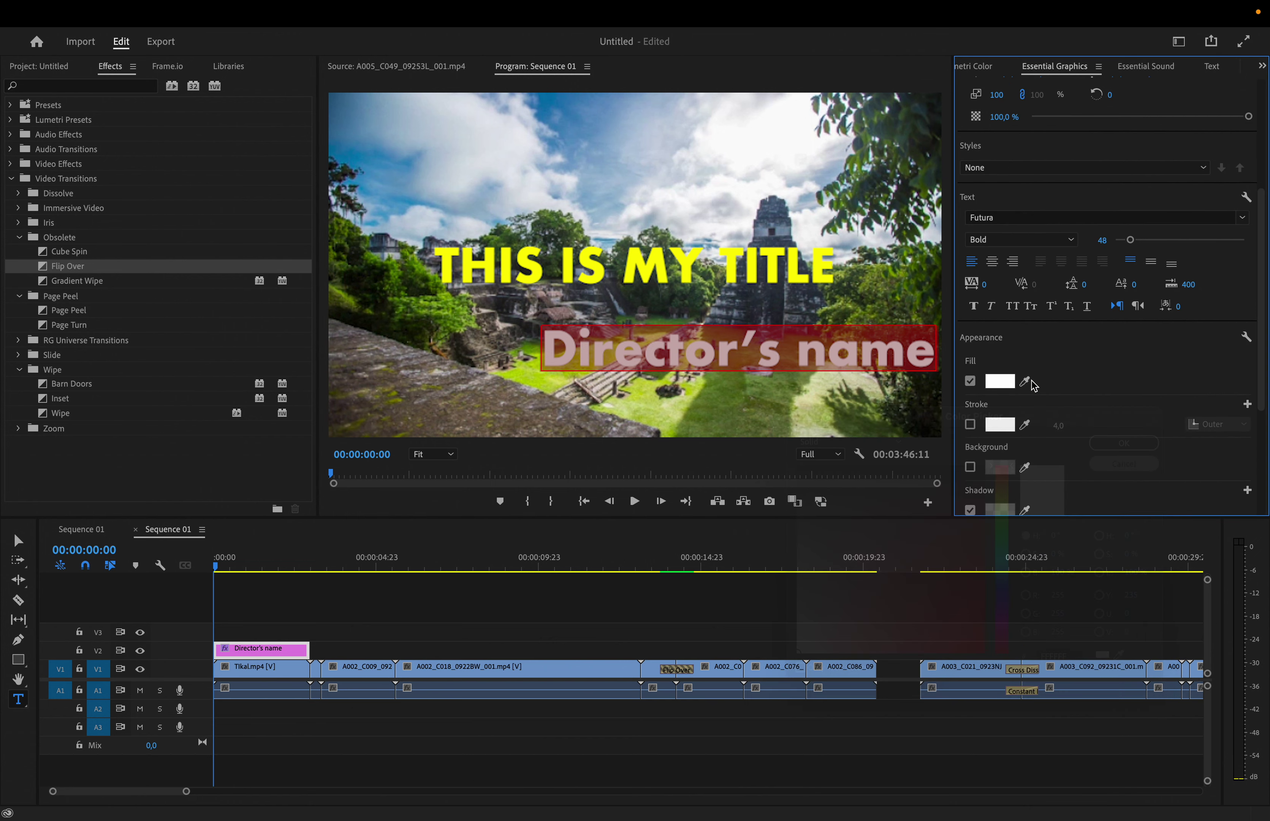
pyautogui.click(1025, 381)
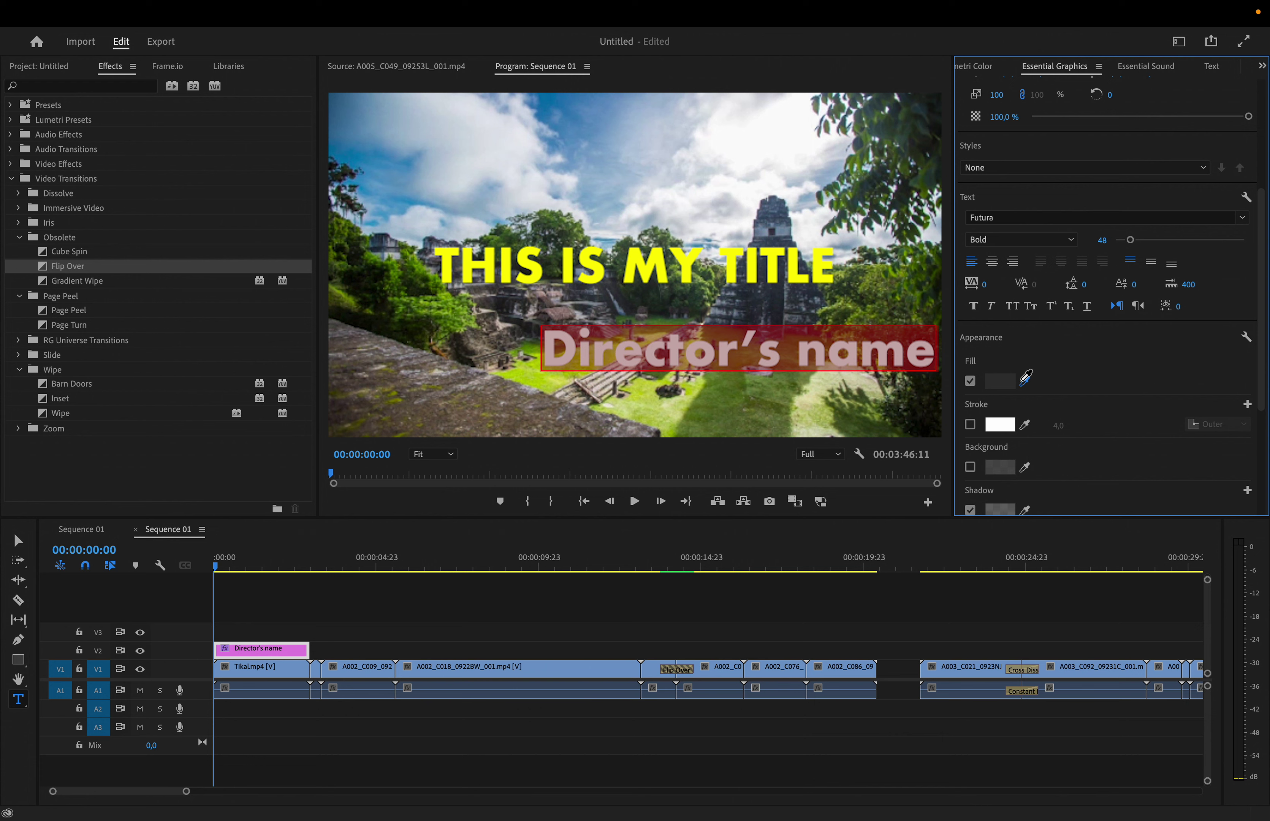
pyautogui.click(799, 264)
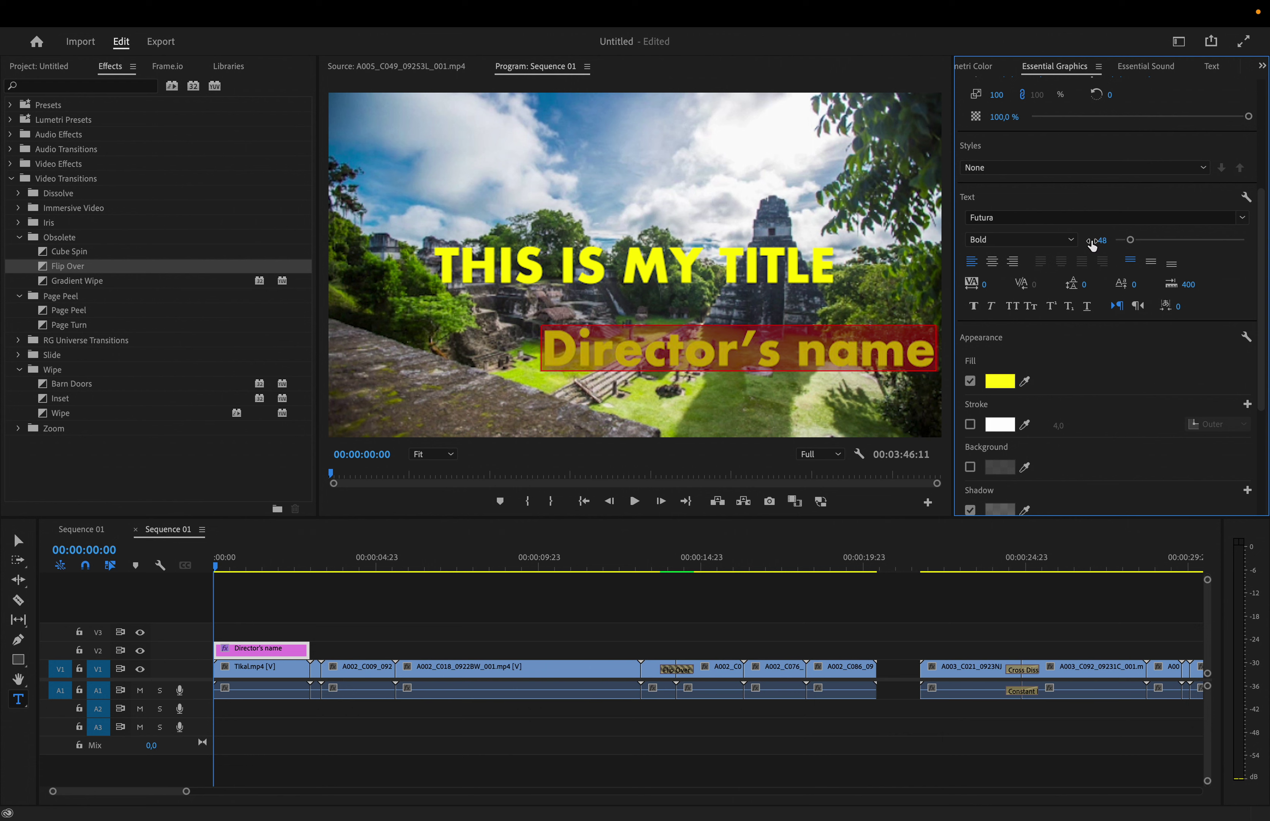
# Step: Set the Director's name text to the Medium font style with centered paragraph alignment
pyautogui.click(1072, 240)
pyautogui.click(1040, 286)
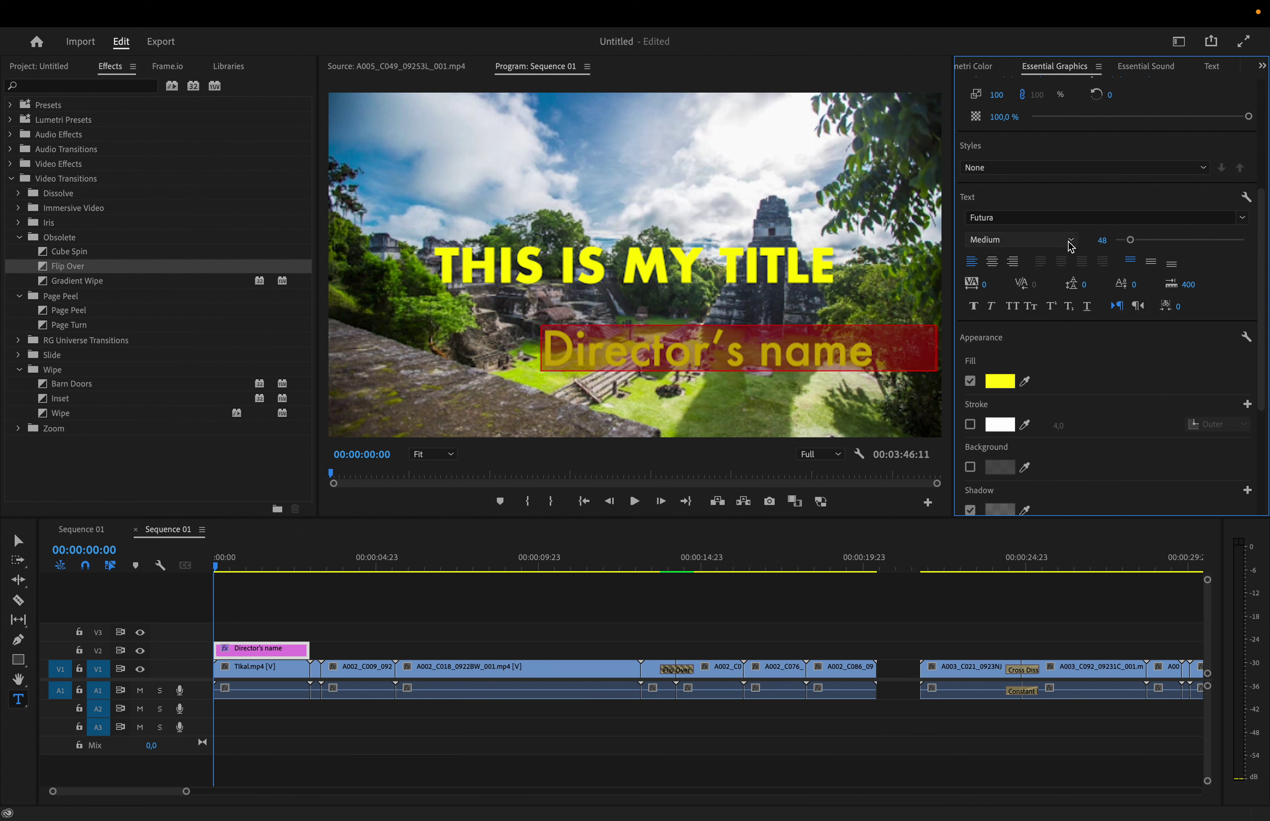
pyautogui.click(991, 261)
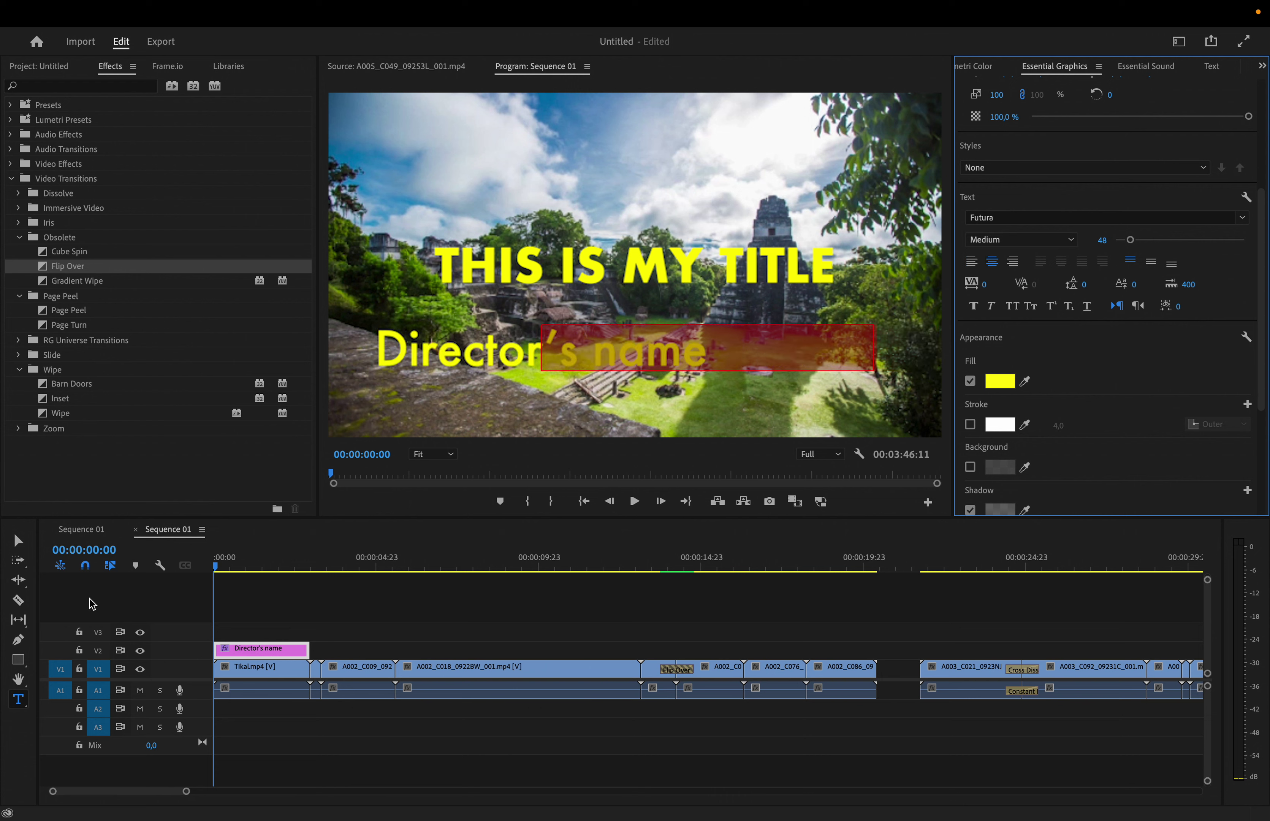
# Step: Move the playhead to about 00:00:00:19 and place the Director's name text directly beneath the title, at about 322, 252
pyautogui.click(227, 598)
pyautogui.click(239, 568)
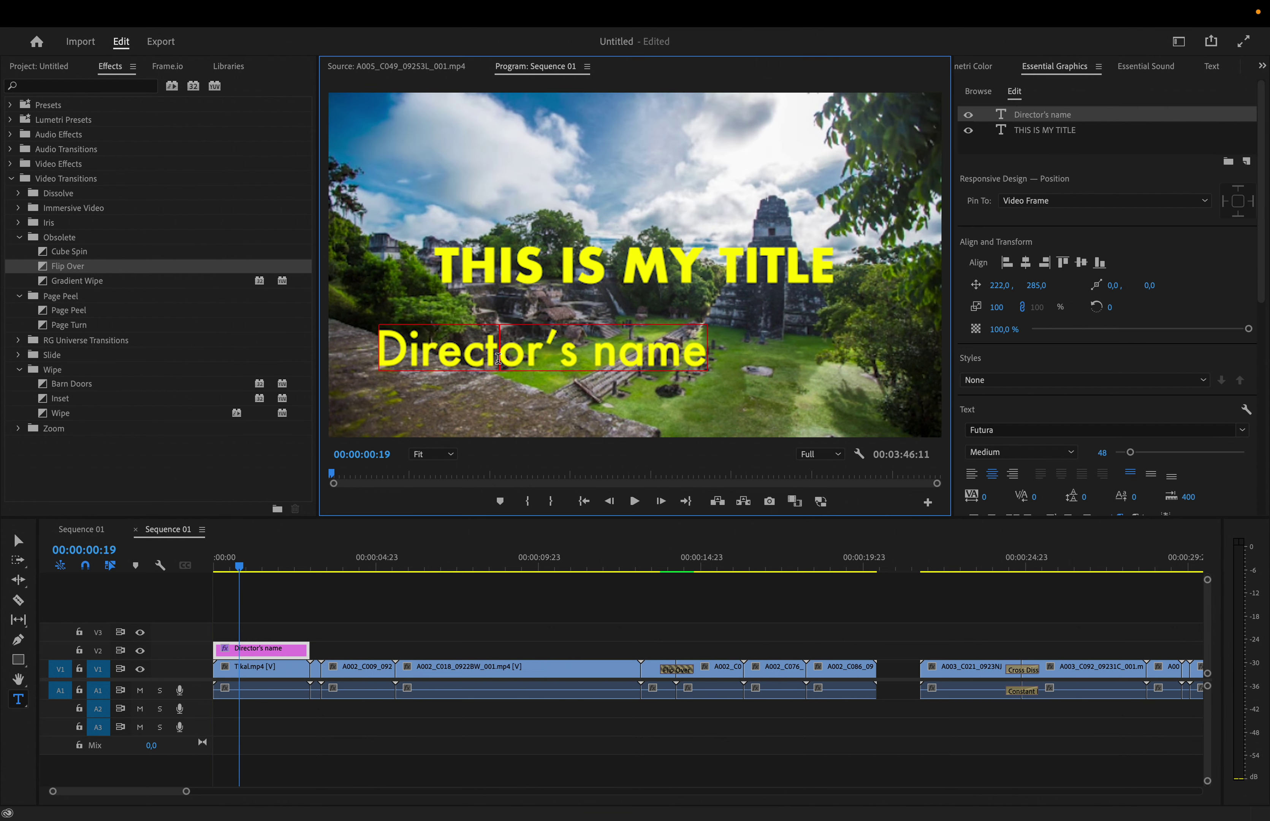
pyautogui.click(18, 540)
pyautogui.moveTo(584, 364); pyautogui.dragTo(627, 333)
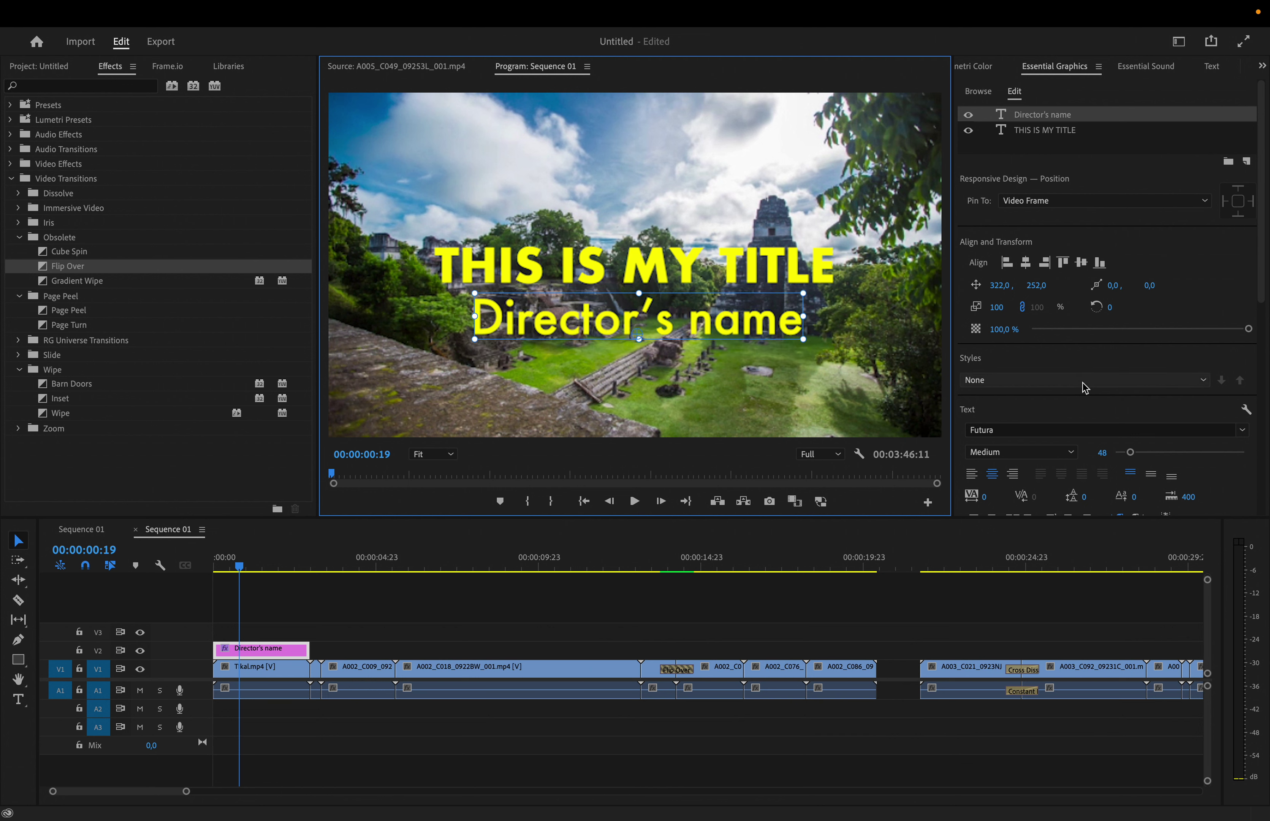
# Step: Try a lower opacity on the Director's name text and restore it to 100%
pyautogui.scroll(-10, 1085, 388)
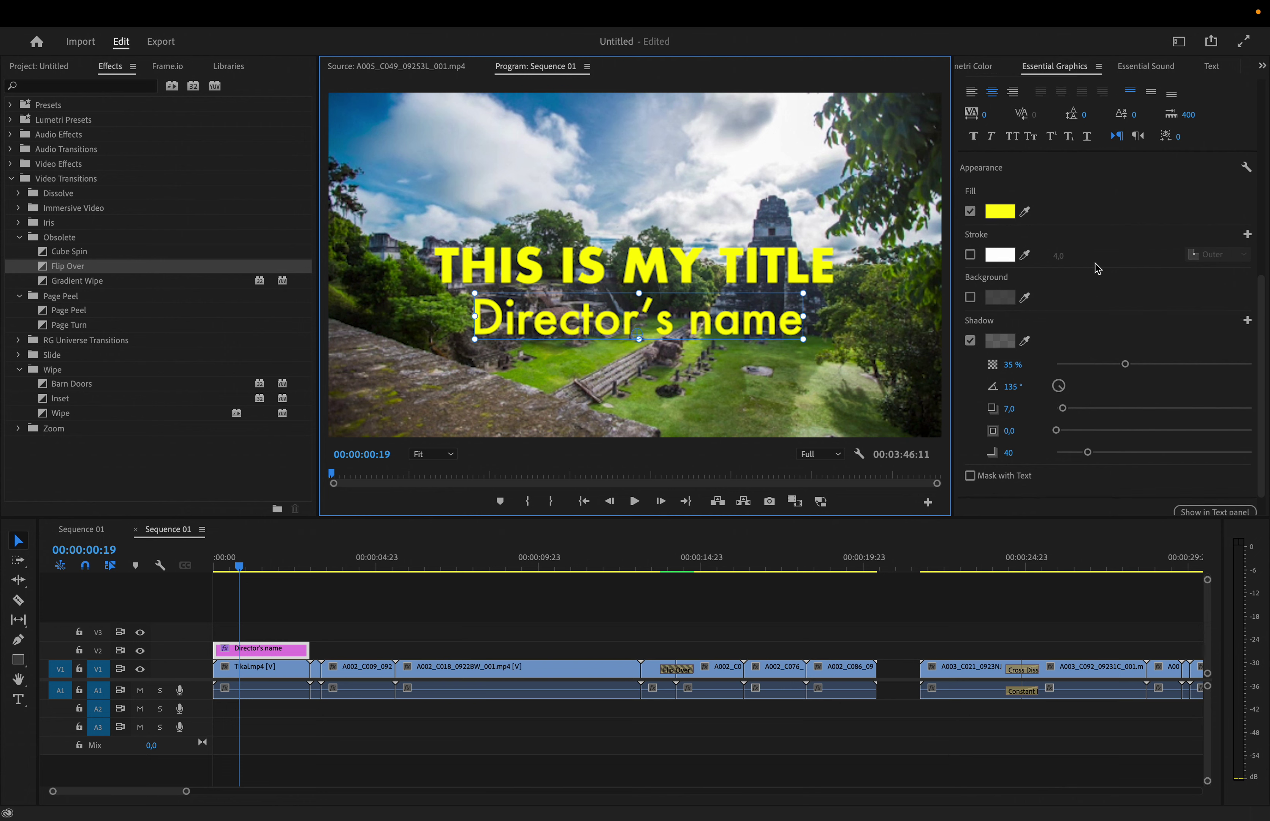
pyautogui.scroll(10, 1098, 268)
pyautogui.click(1127, 315)
pyautogui.moveTo(1127, 315); pyautogui.dragTo(1249, 315)
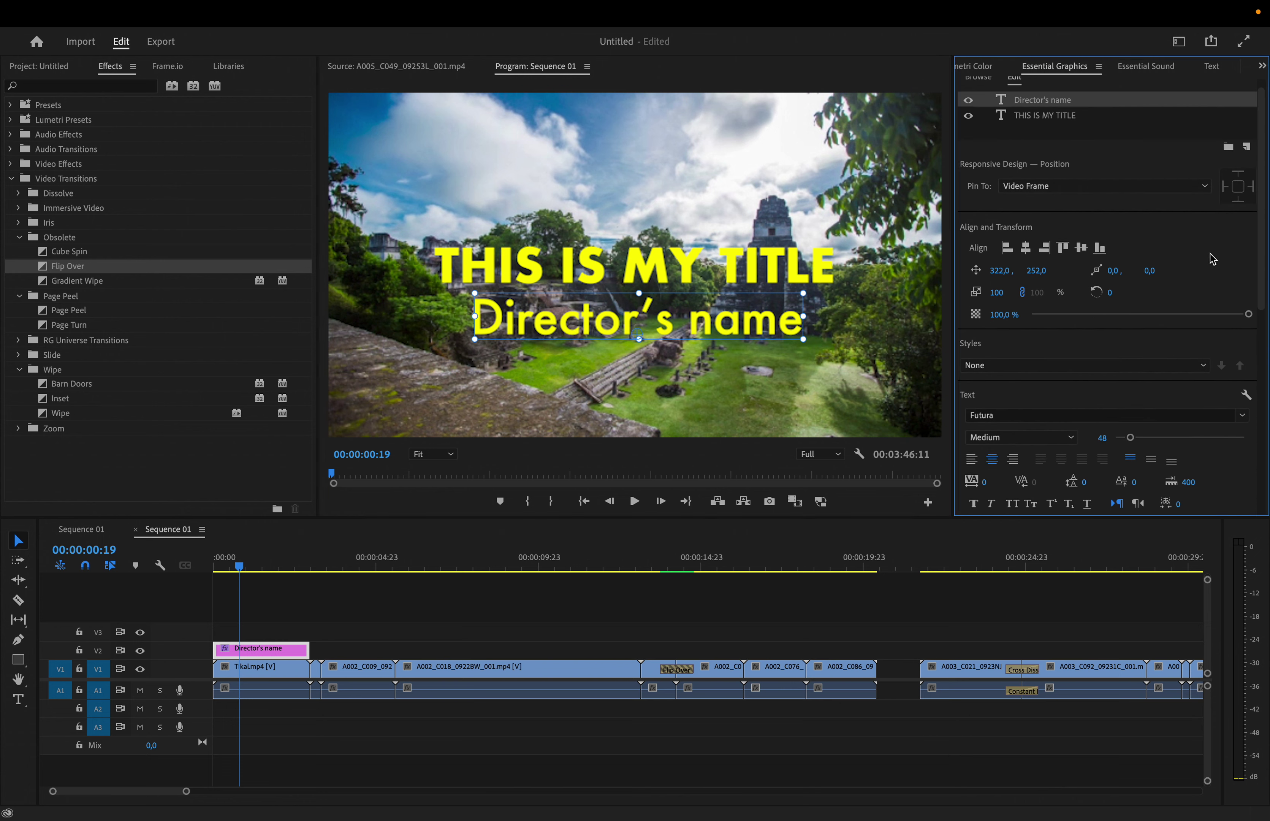
# Step: Set the Director's name text to size 30, place it near the frame's lower edge, and center it horizontally together with the title
pyautogui.moveTo(1130, 437); pyautogui.dragTo(1124, 439)
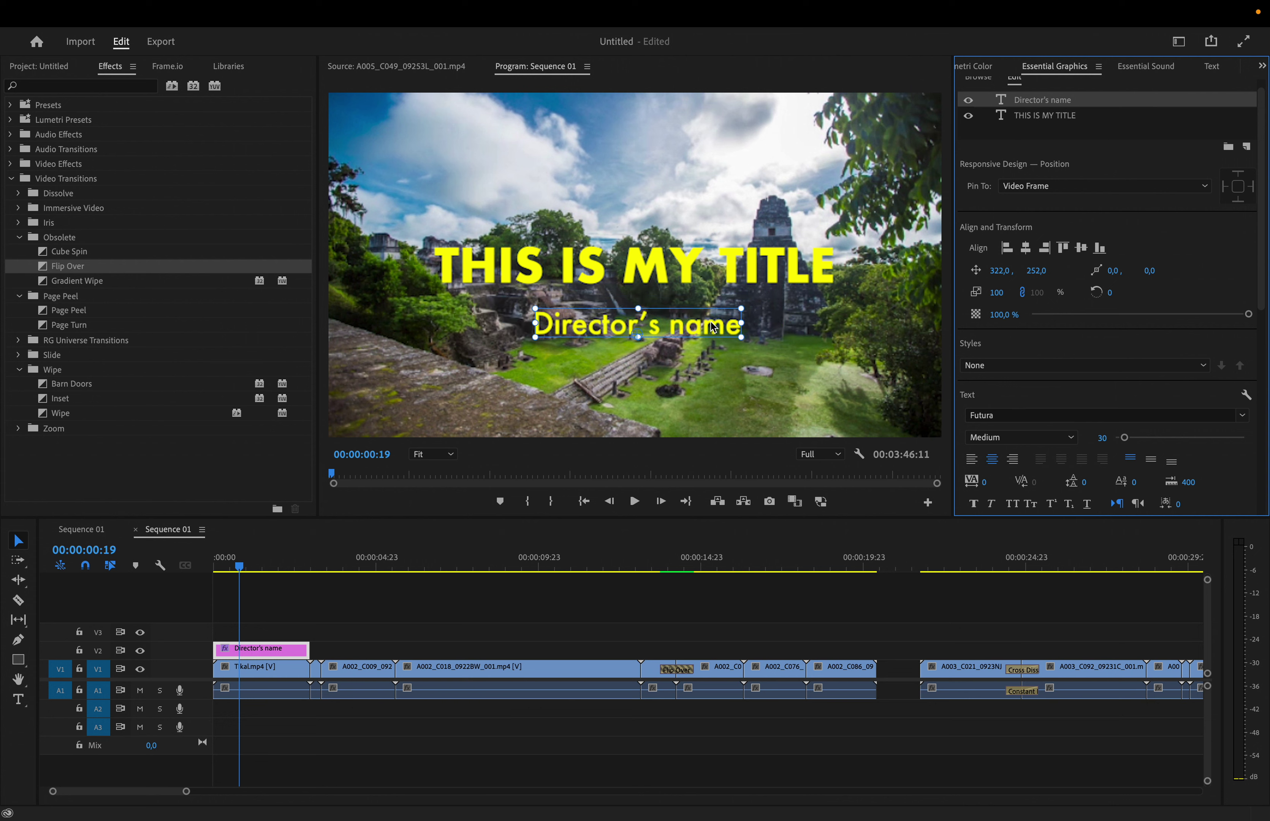
pyautogui.moveTo(713, 328); pyautogui.dragTo(704, 401)
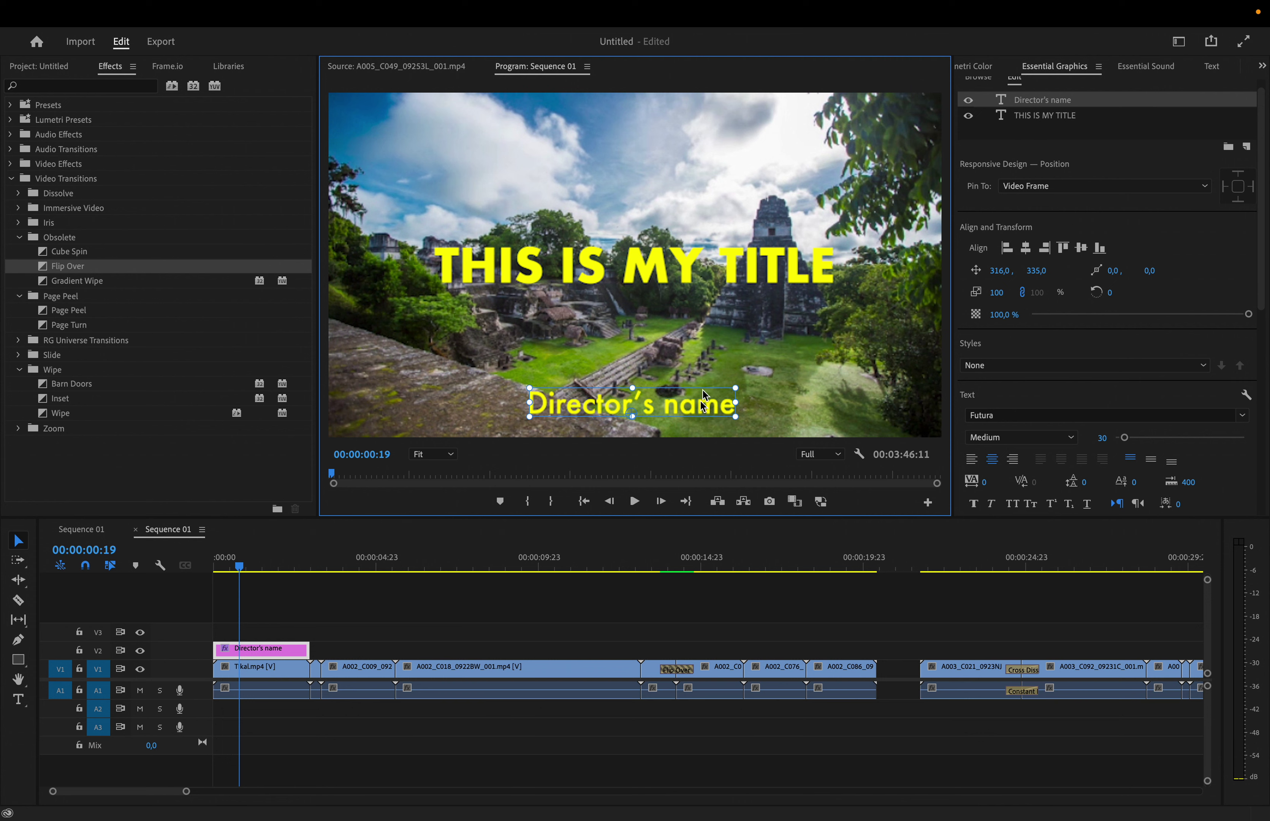
pyautogui.keyDown('shift'); pyautogui.click(734, 285); pyautogui.keyUp('shift')
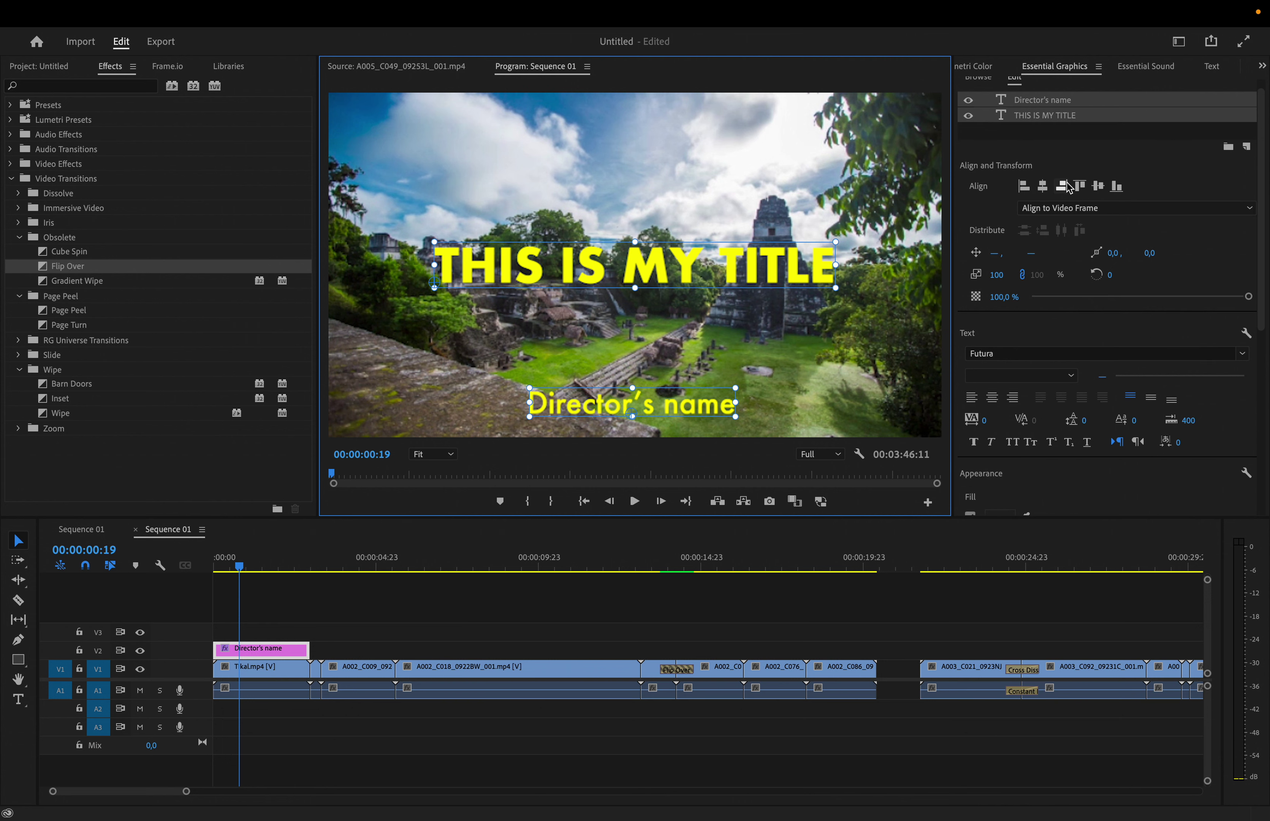
pyautogui.click(1041, 186)
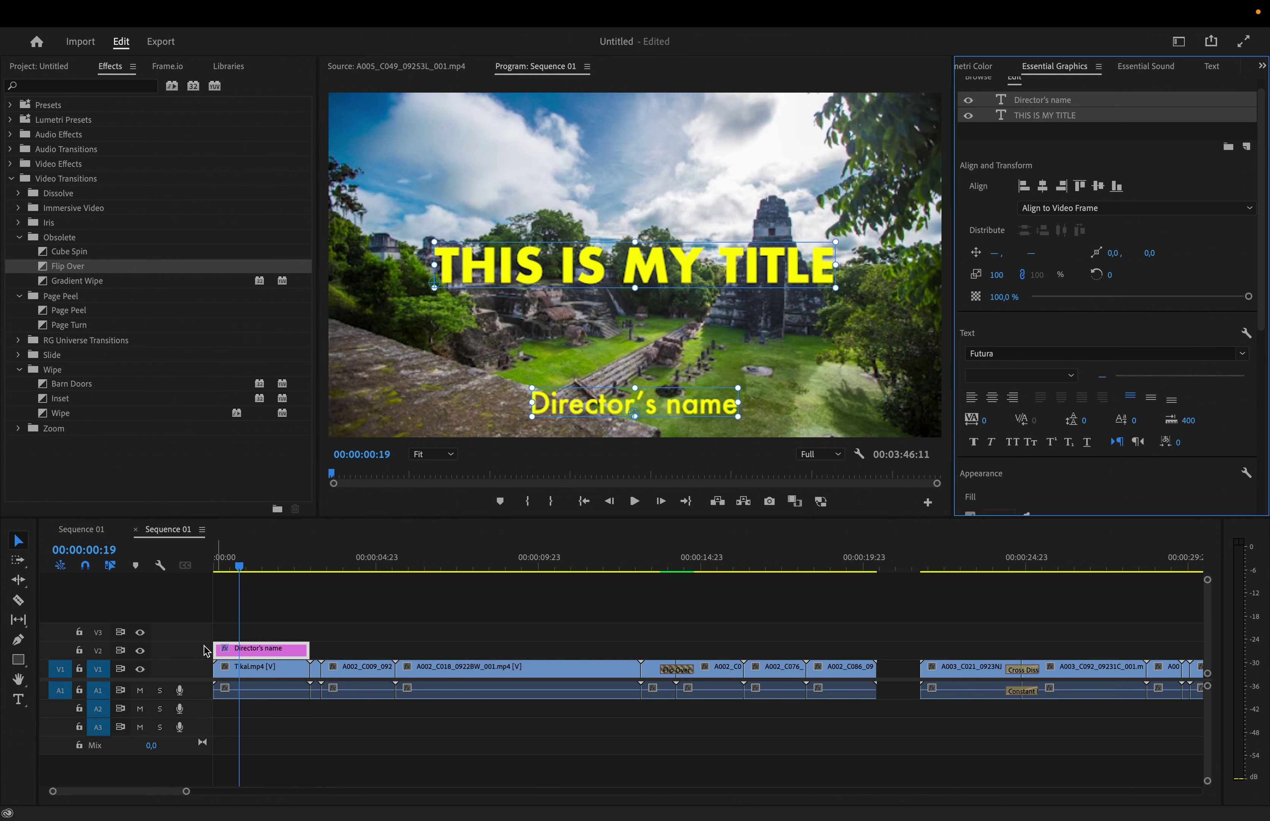
# Step: Move the title graphic on V2 to the start of the A002_C018_0922BW_001.mp4 clip and place the playhead at 00:00:07:11
pyautogui.moveTo(227, 649); pyautogui.dragTo(447, 649)
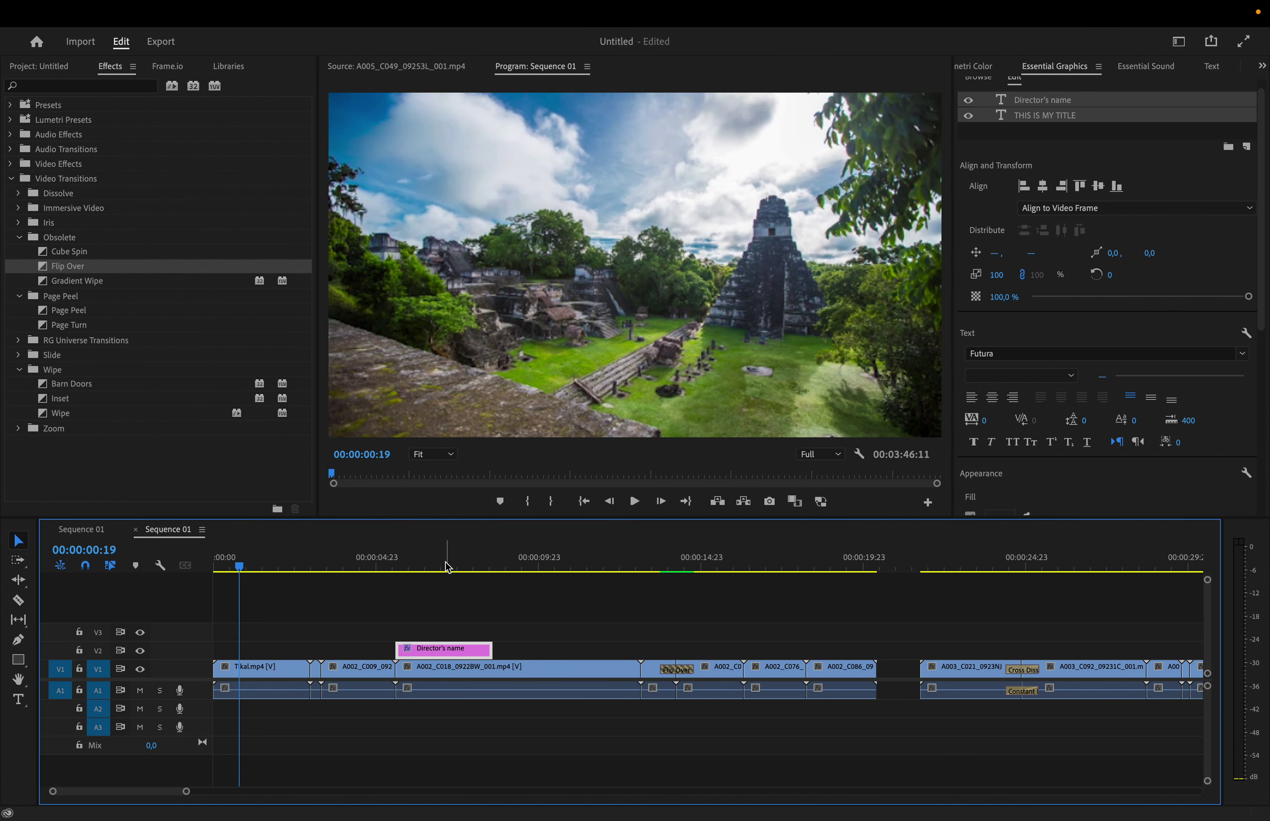
pyautogui.click(456, 564)
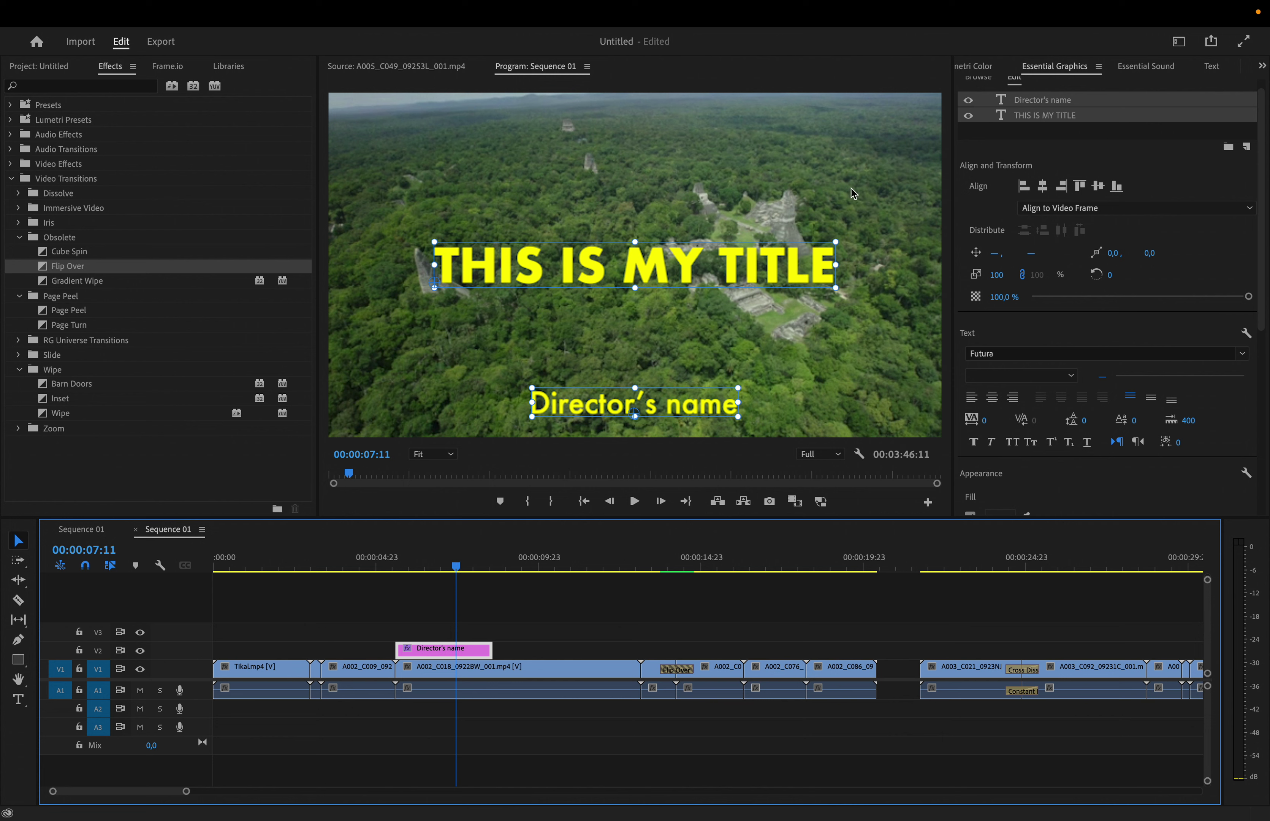
# Step: Hide the title and Director's name layers in turn to check each one, and show both again
pyautogui.click(970, 116)
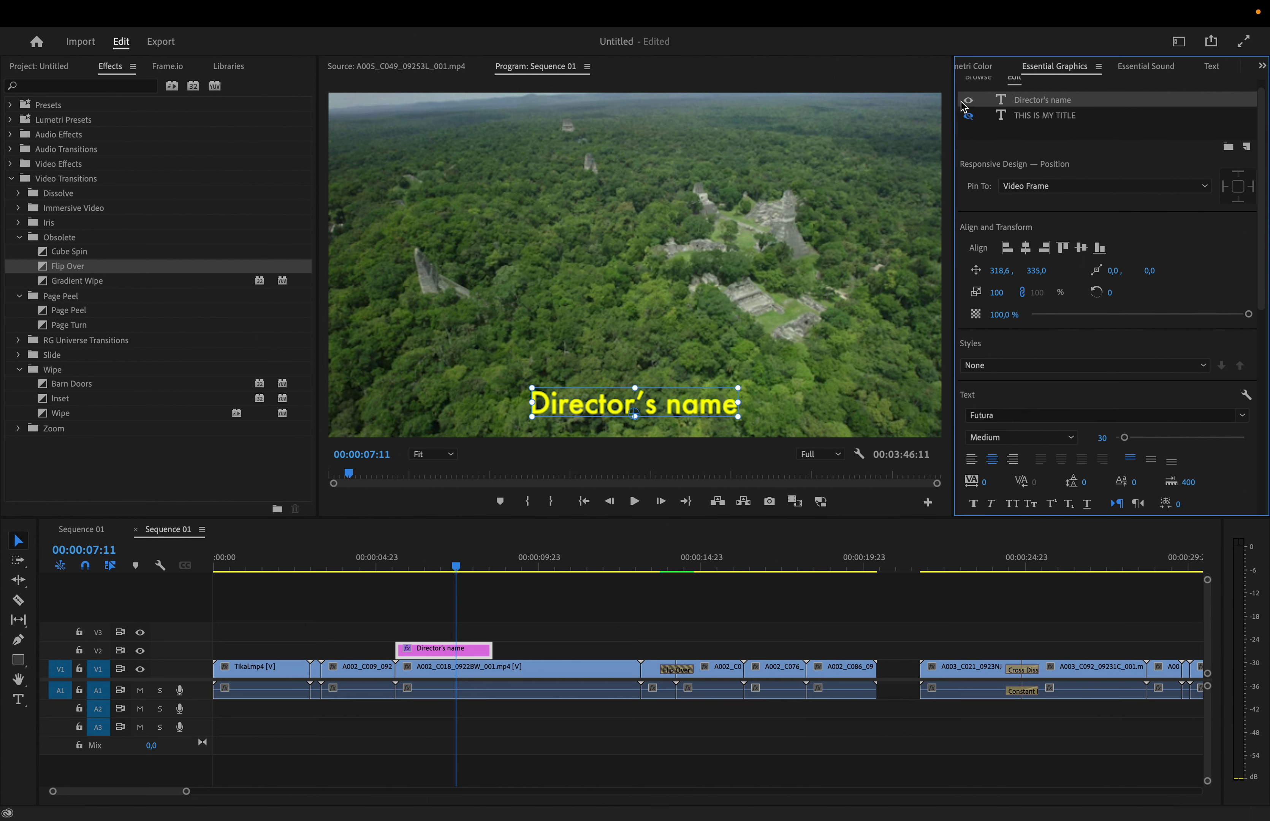
pyautogui.click(968, 115)
pyautogui.click(968, 115)
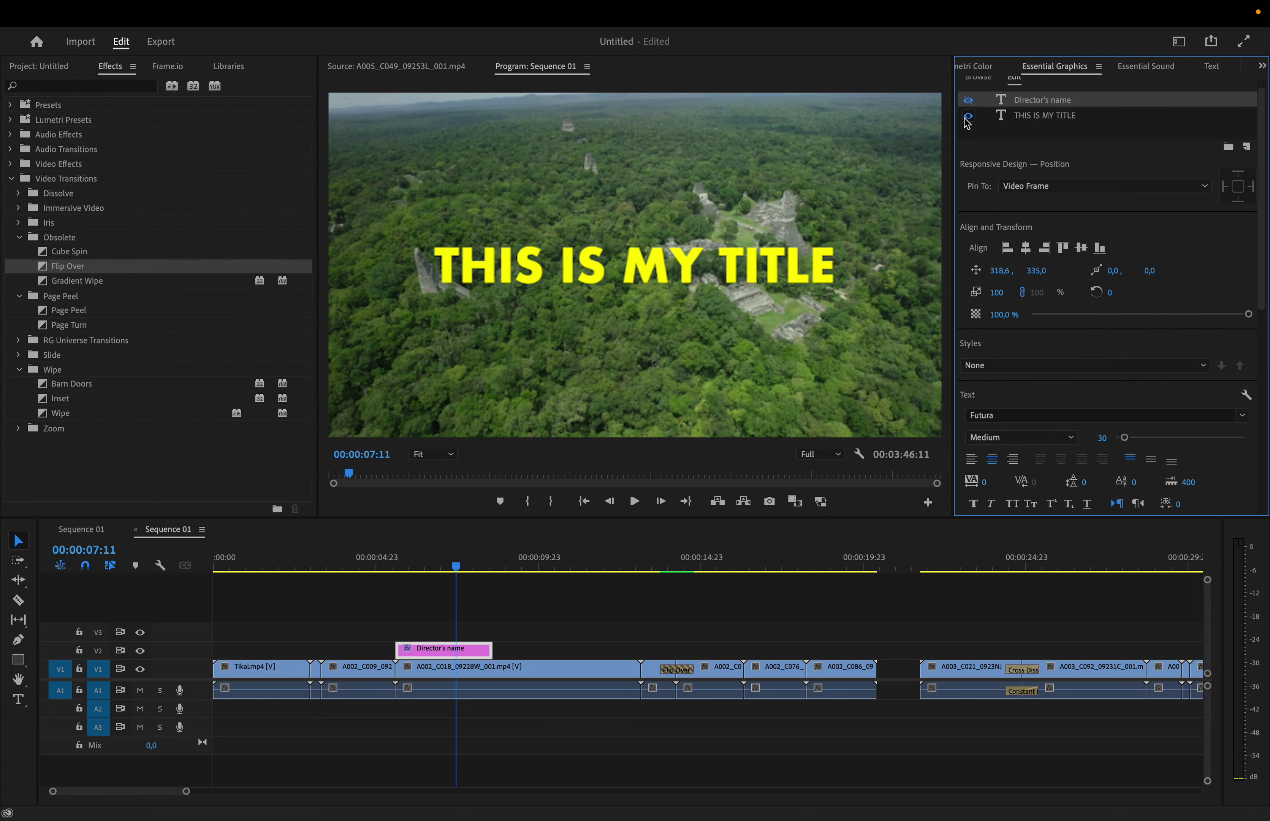
pyautogui.click(968, 100)
pyautogui.click(969, 116)
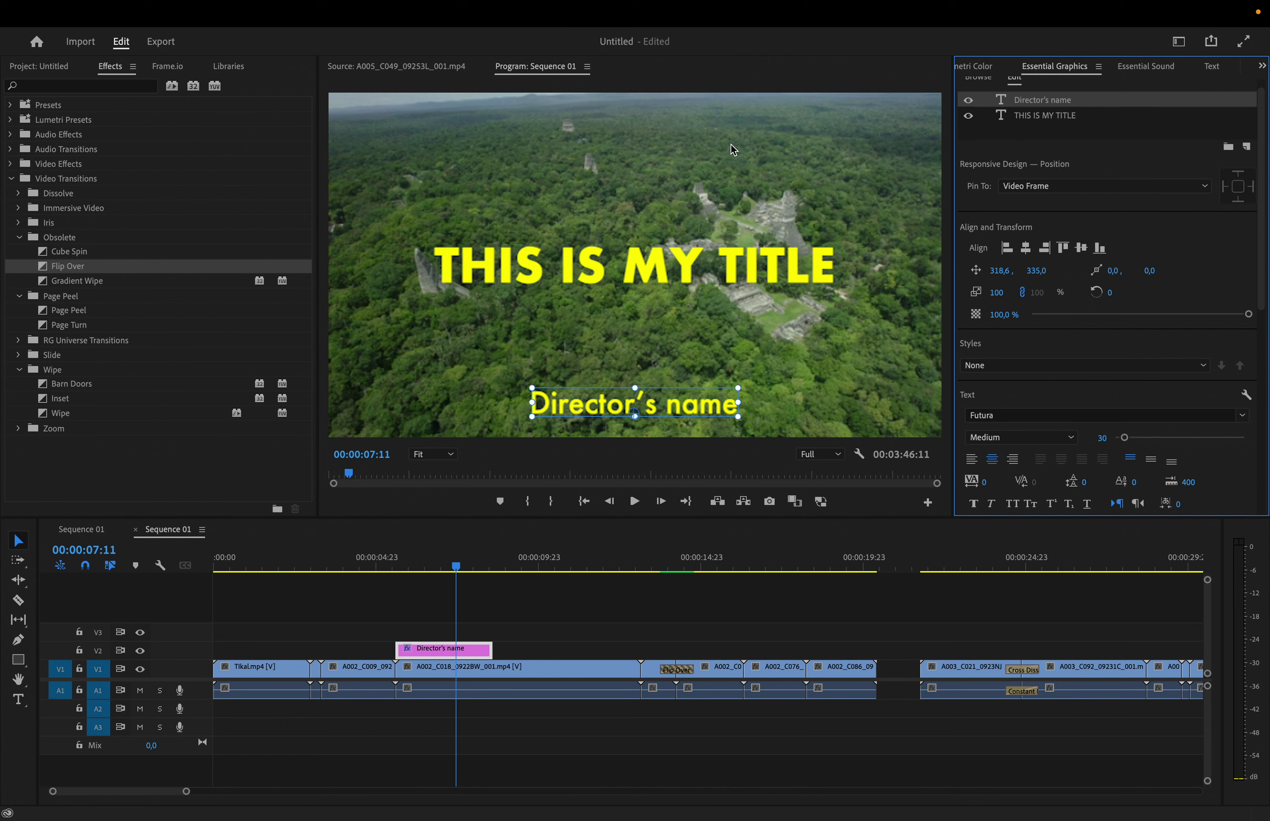
# Step: Raise the Director's name text slightly, to about 318.6, 326
pyautogui.moveTo(583, 408); pyautogui.dragTo(580, 391)
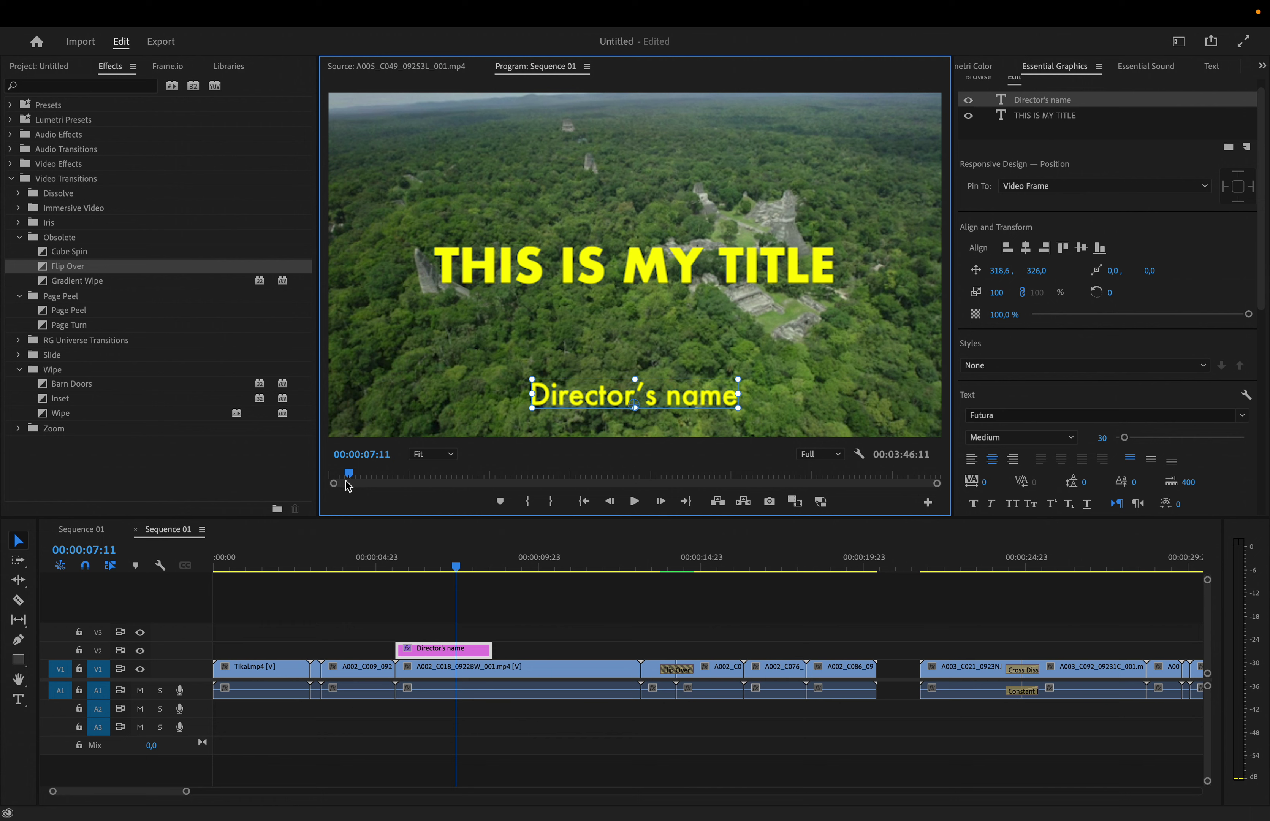
# Step: Draw a rectangle about 375 × 30 between the title and the Director's name, and fill it with yellow sampled from the title
pyautogui.click(19, 660)
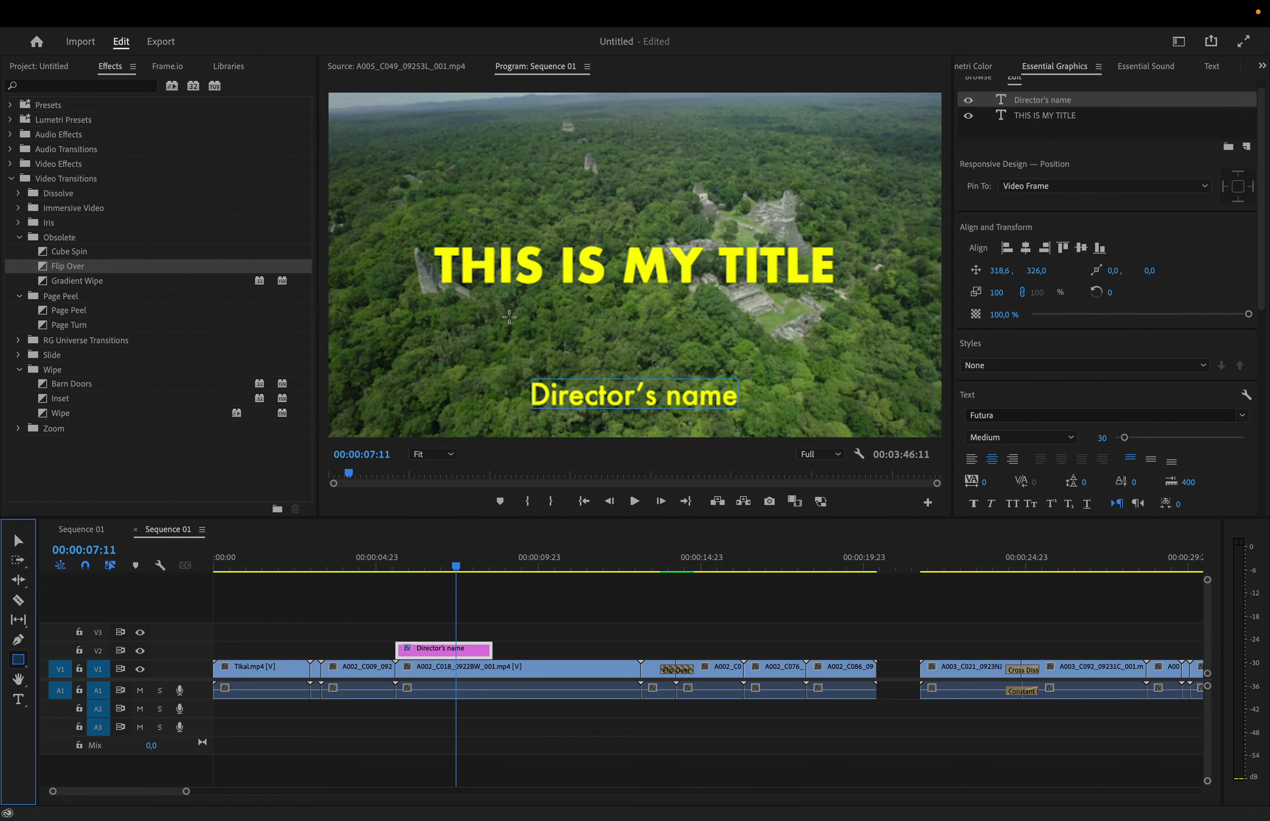
pyautogui.moveTo(458, 323); pyautogui.dragTo(817, 352)
pyautogui.click(1025, 443)
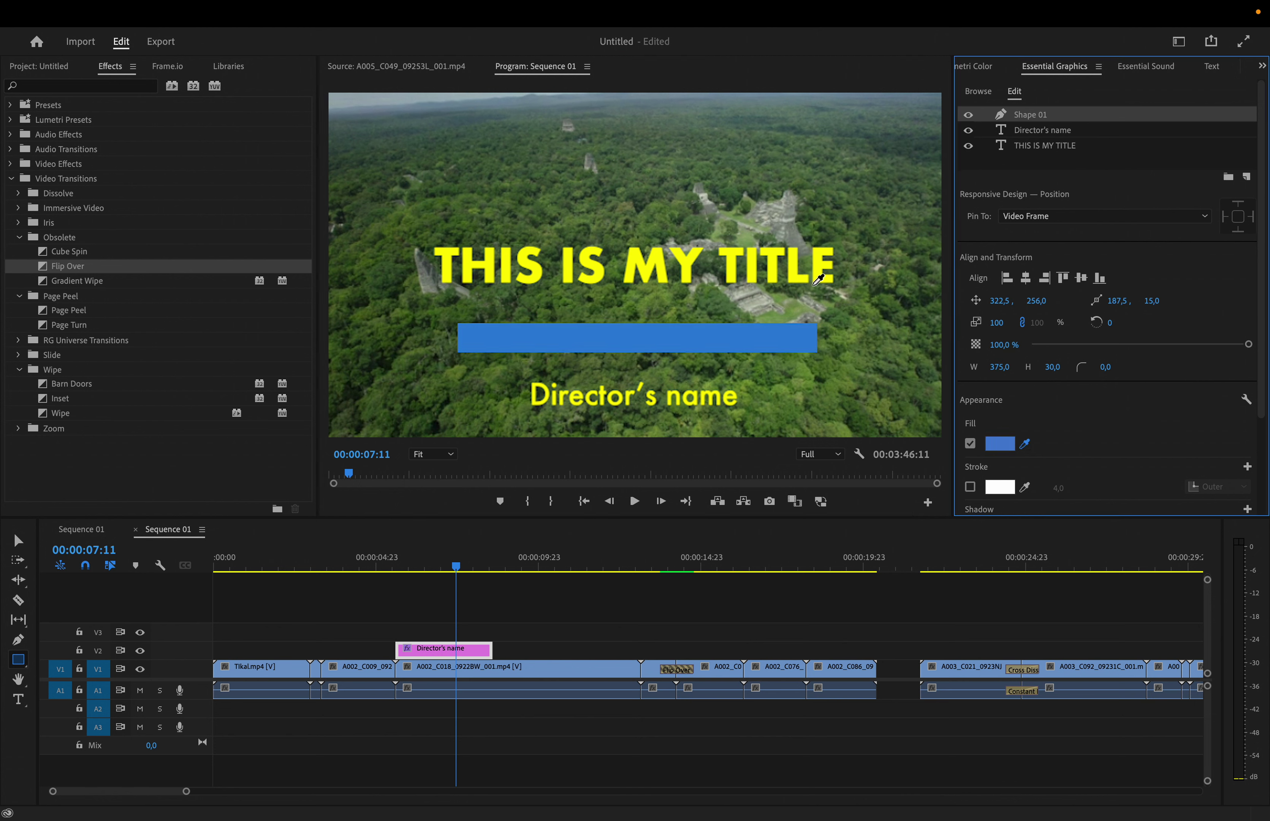
pyautogui.click(771, 256)
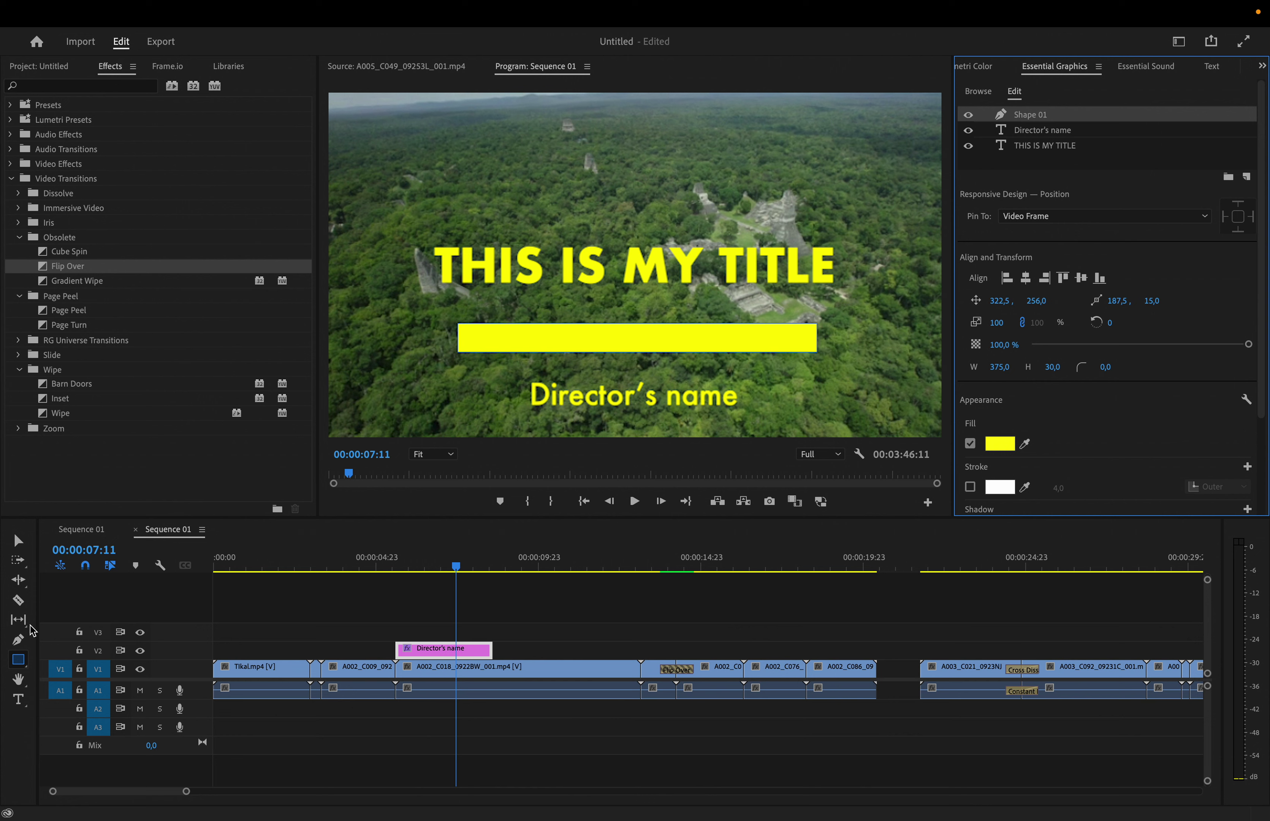
# Step: Move the yellow rectangle to the frame's bottom edge at about 283.5, 369 and stretch it across the full width, about 765 × 34
pyautogui.click(18, 539)
pyautogui.moveTo(529, 347); pyautogui.dragTo(492, 452)
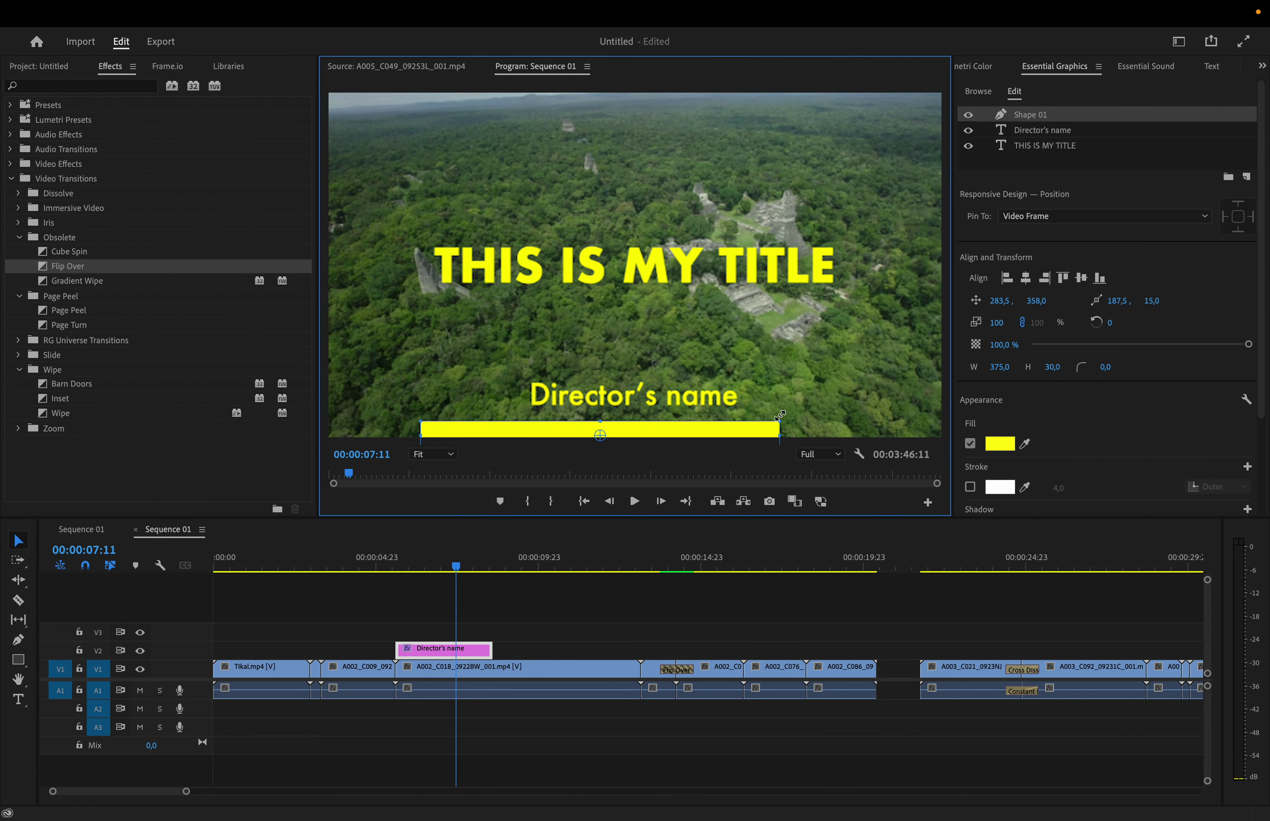
pyautogui.moveTo(780, 414); pyautogui.dragTo(993, 425)
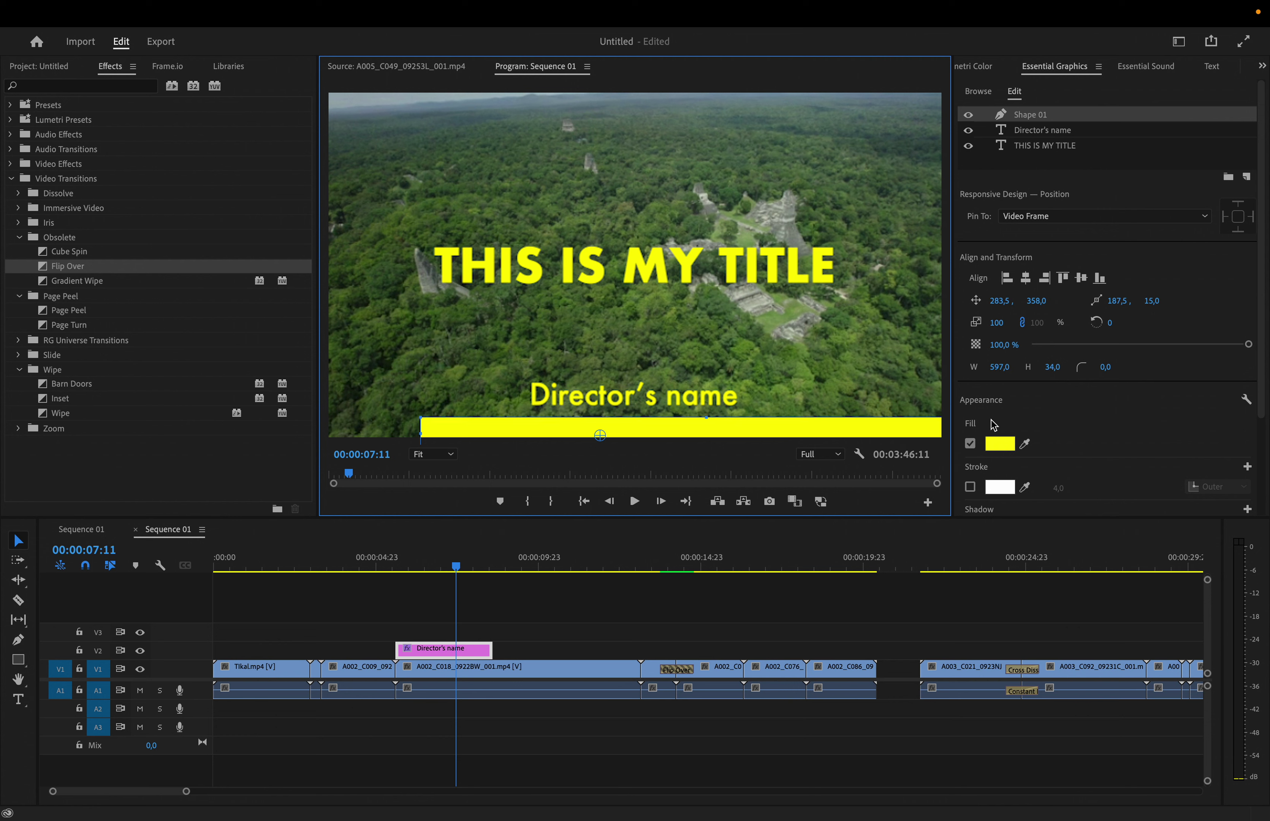
pyautogui.moveTo(423, 436); pyautogui.dragTo(264, 445)
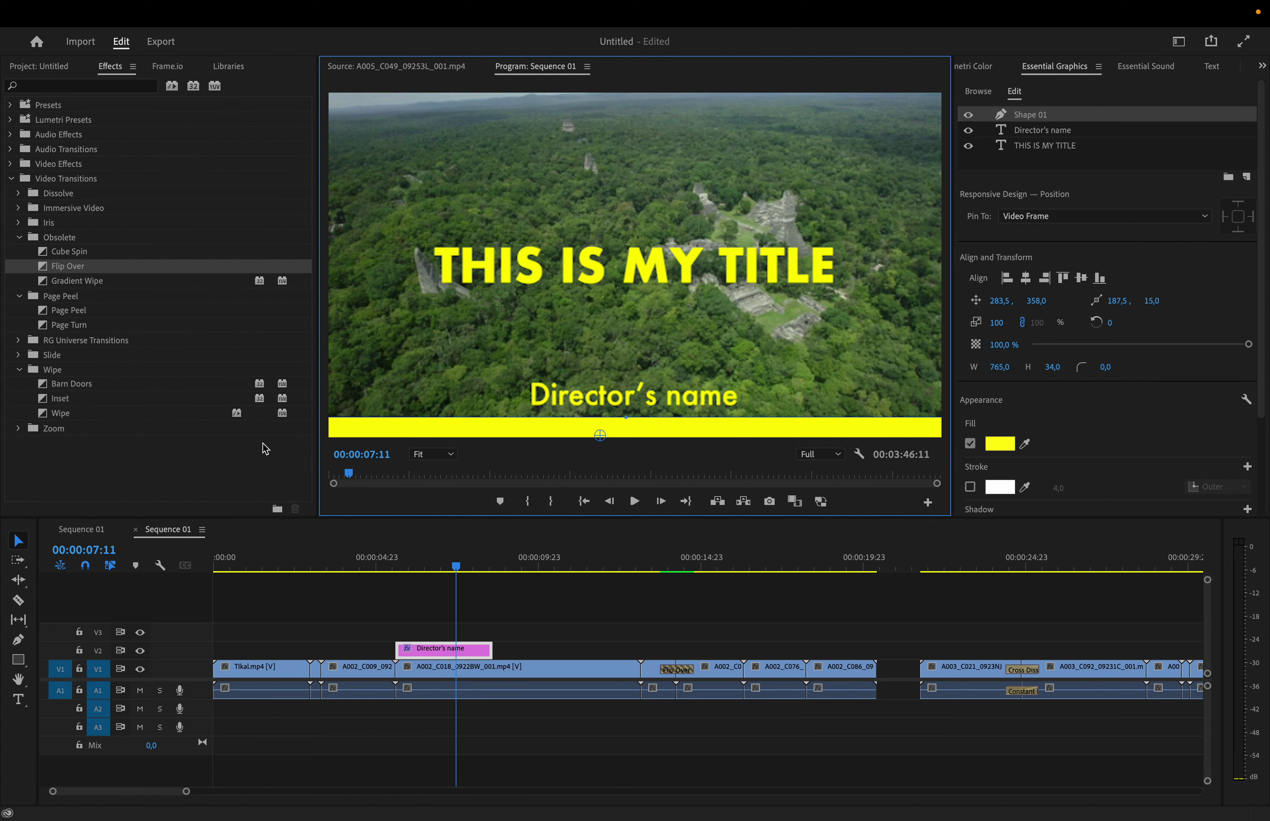
pyautogui.moveTo(576, 421); pyautogui.dragTo(575, 433)
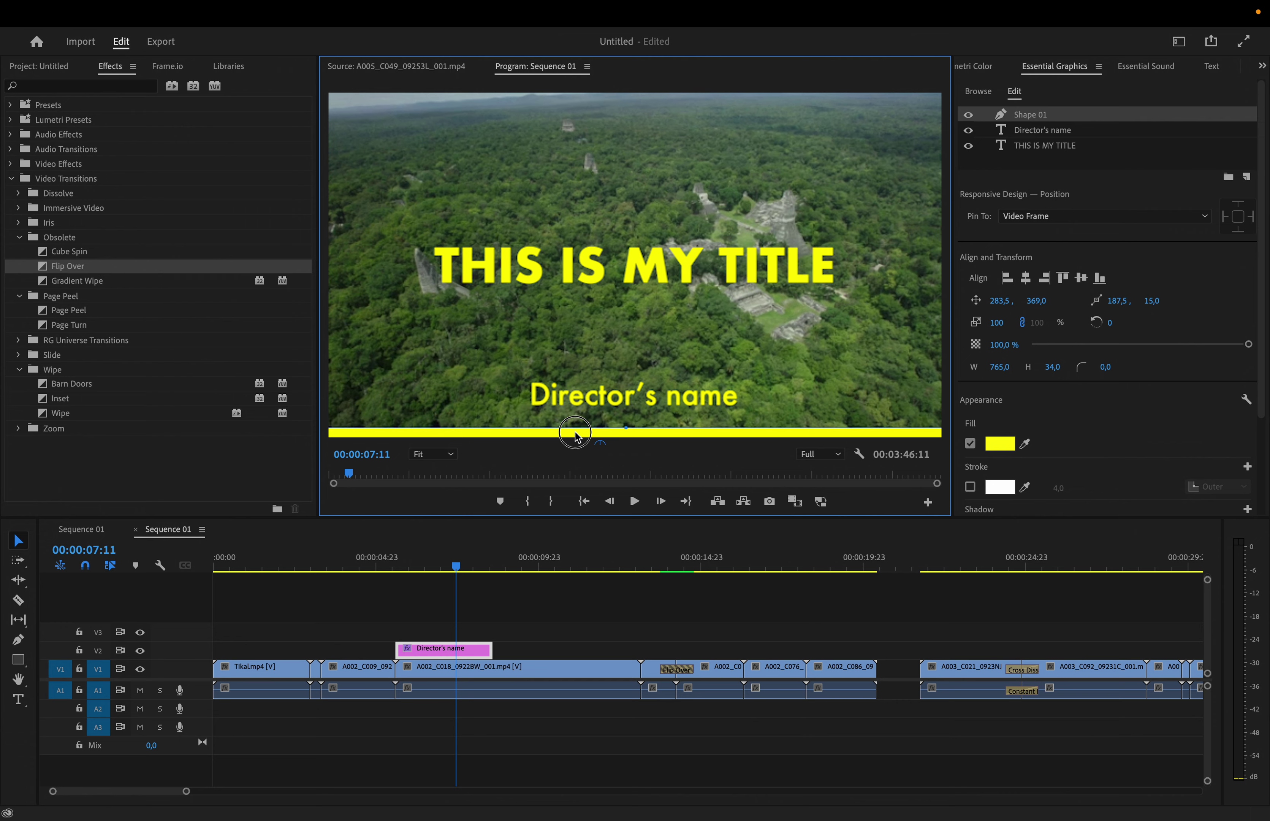
# Step: Make a copy of the yellow bottom bar and place it along the frame's top edge at about 283.5, -3
pyautogui.hotkey('ctrl', 'c')
pyautogui.hotkey('ctrl', 'v')
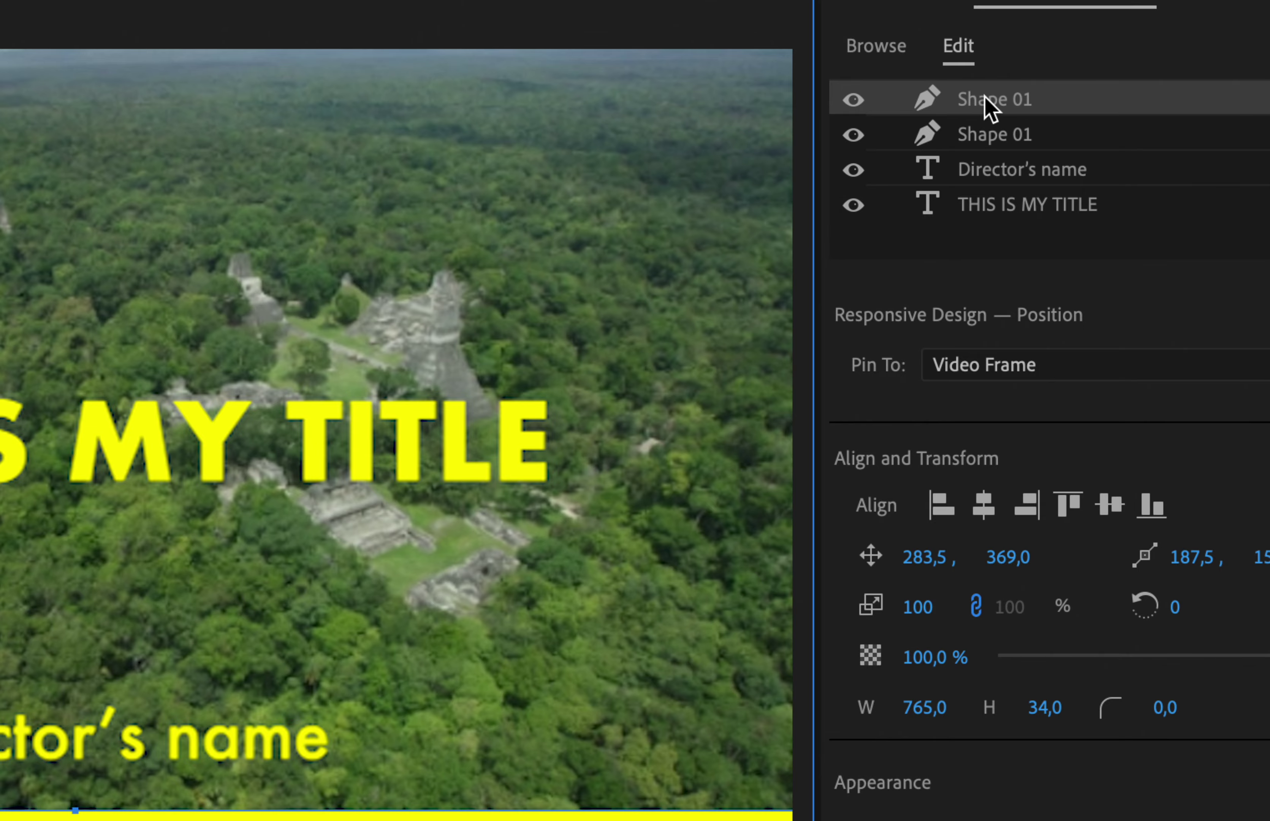
pyautogui.rightClick(1025, 115)
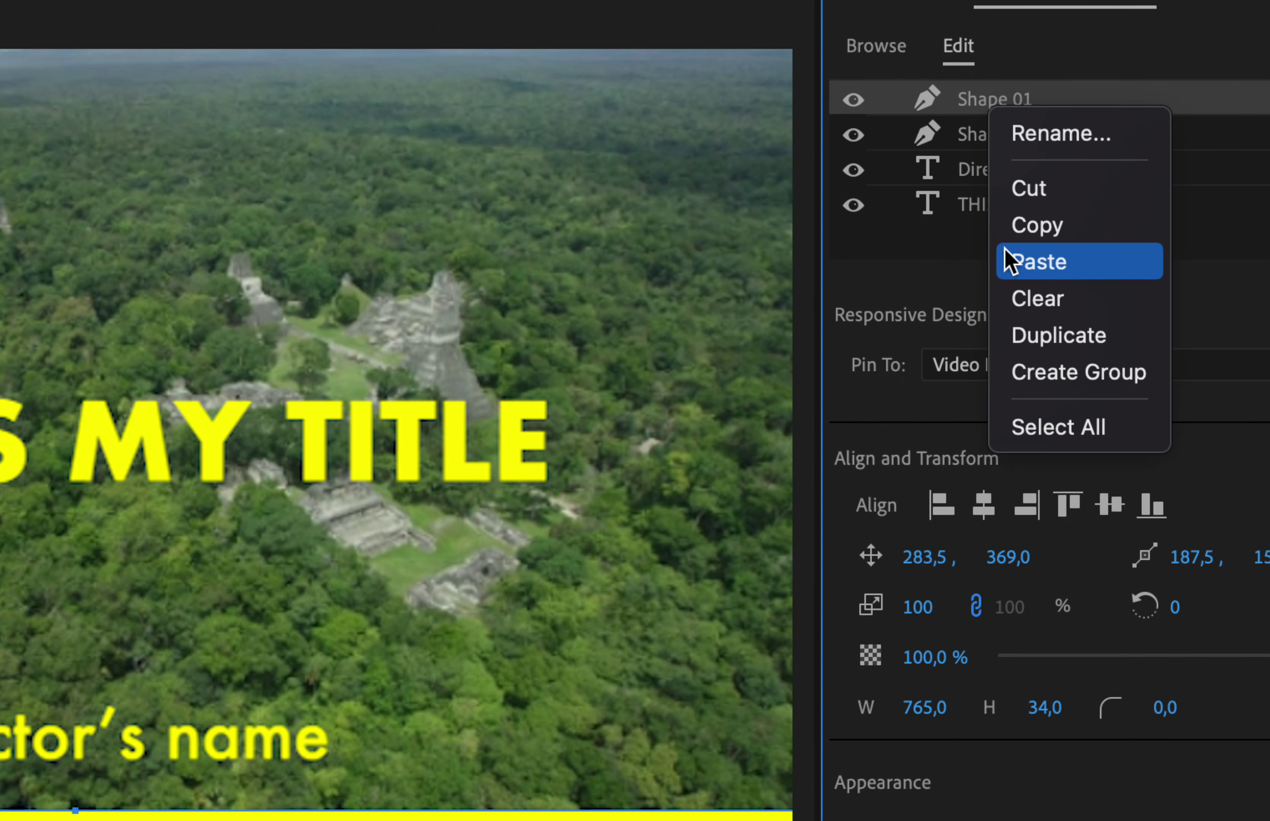
pyautogui.click(913, 272)
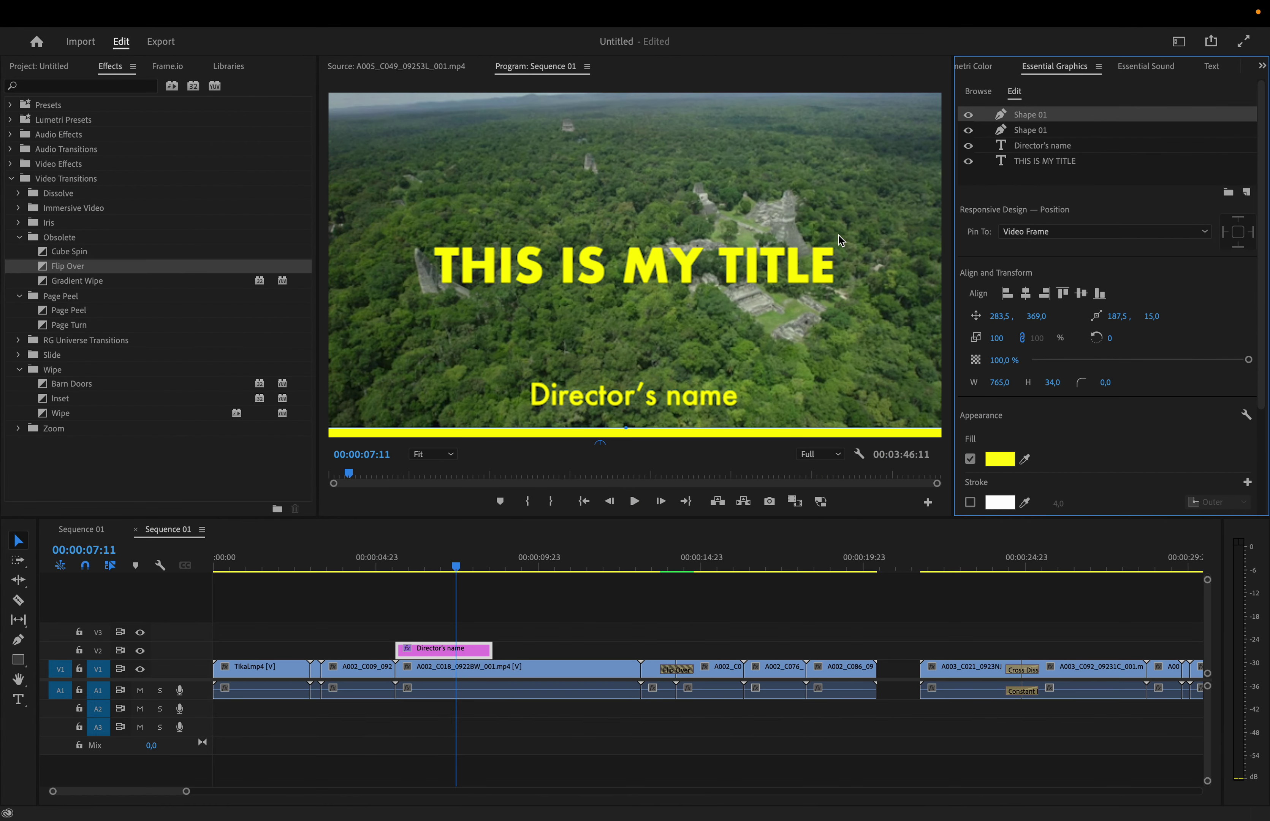
pyautogui.moveTo(764, 432); pyautogui.dragTo(705, 176)
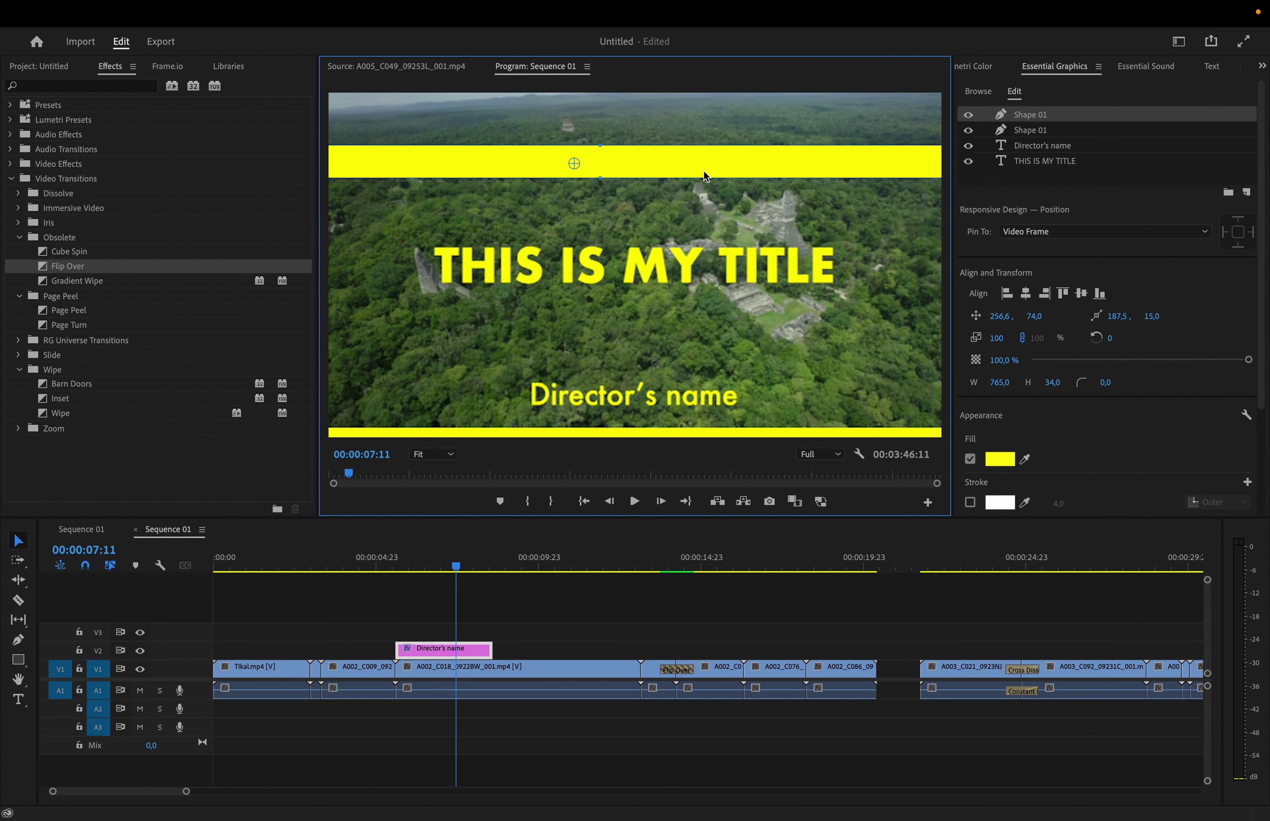
pyautogui.hotkey('ctrl', 'z')
# Step: Duplicate the top bar and reshape the copy to about 276 × 355 as a vertical border along the frame's right edge
pyautogui.rightClick(1023, 120)
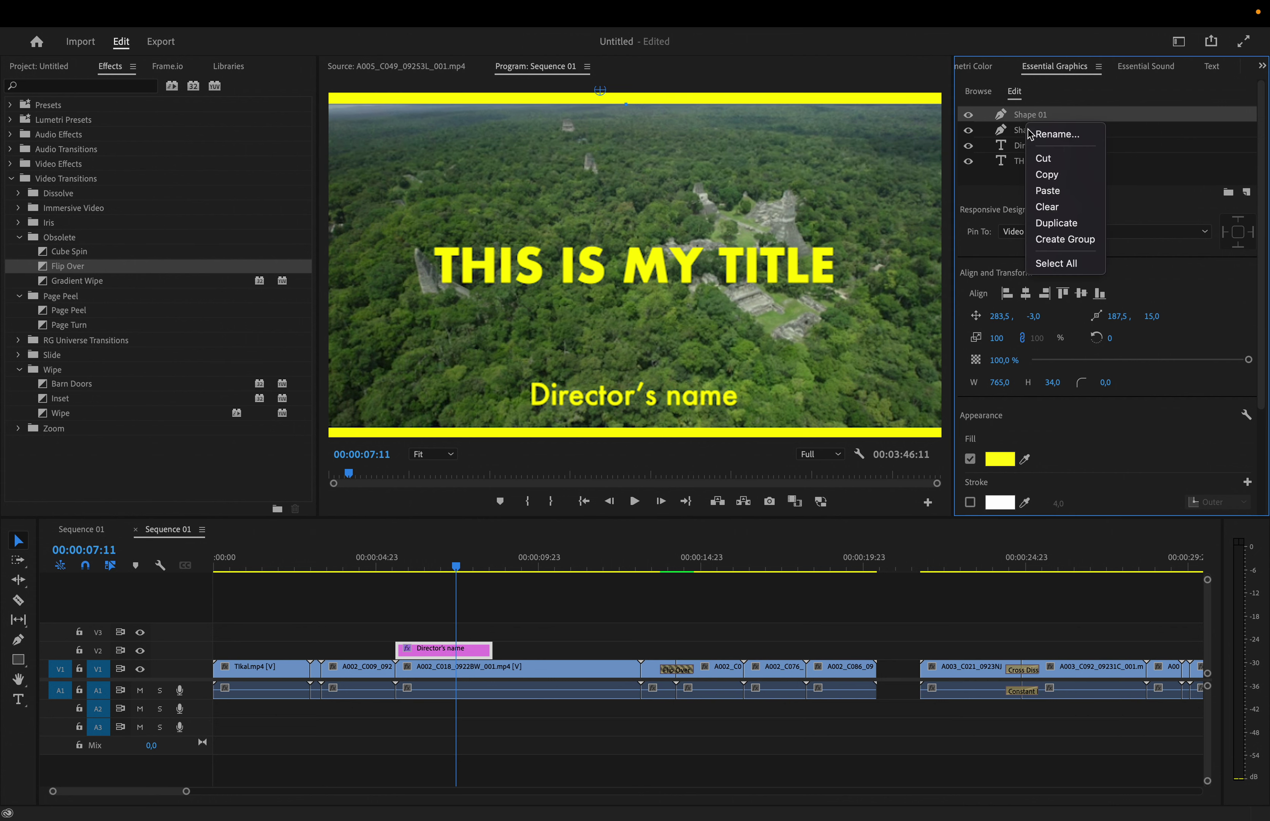
pyautogui.click(1055, 223)
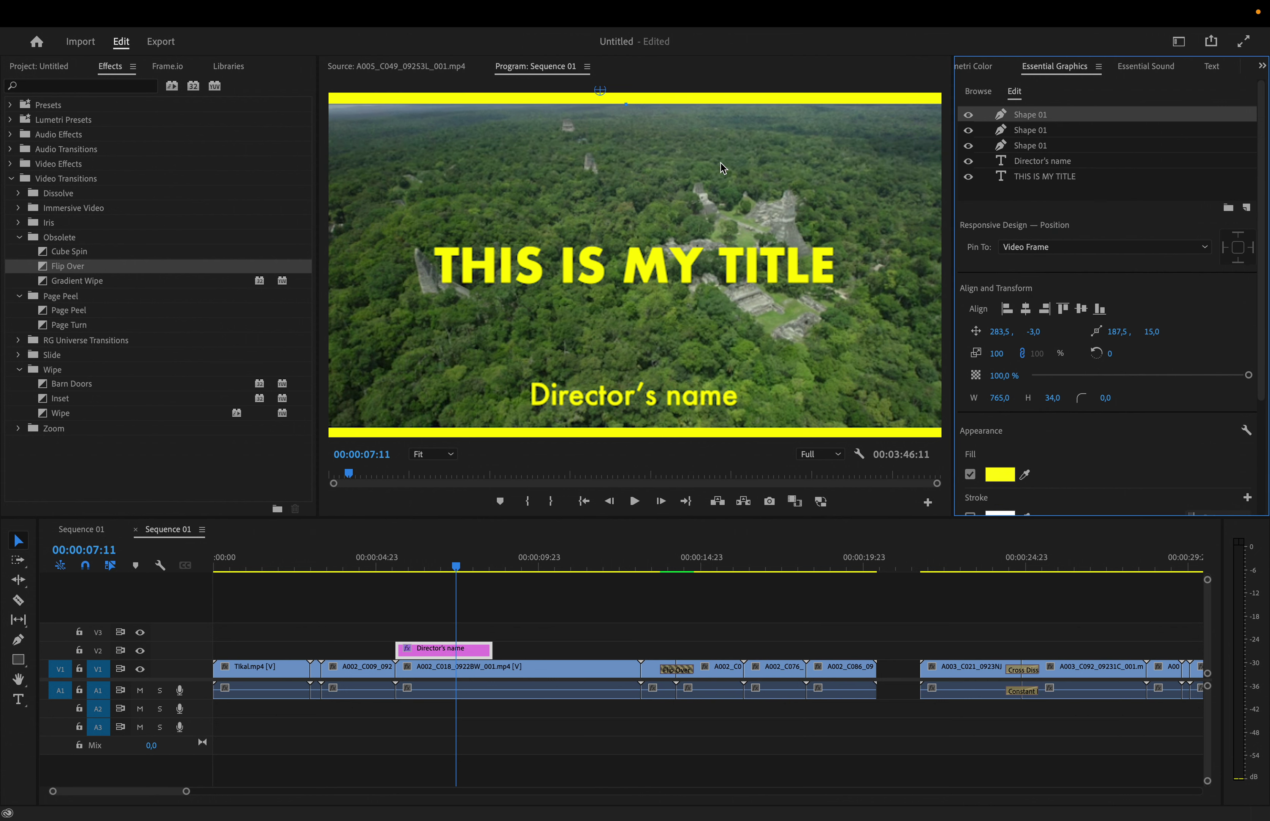
pyautogui.moveTo(701, 101); pyautogui.dragTo(879, 213)
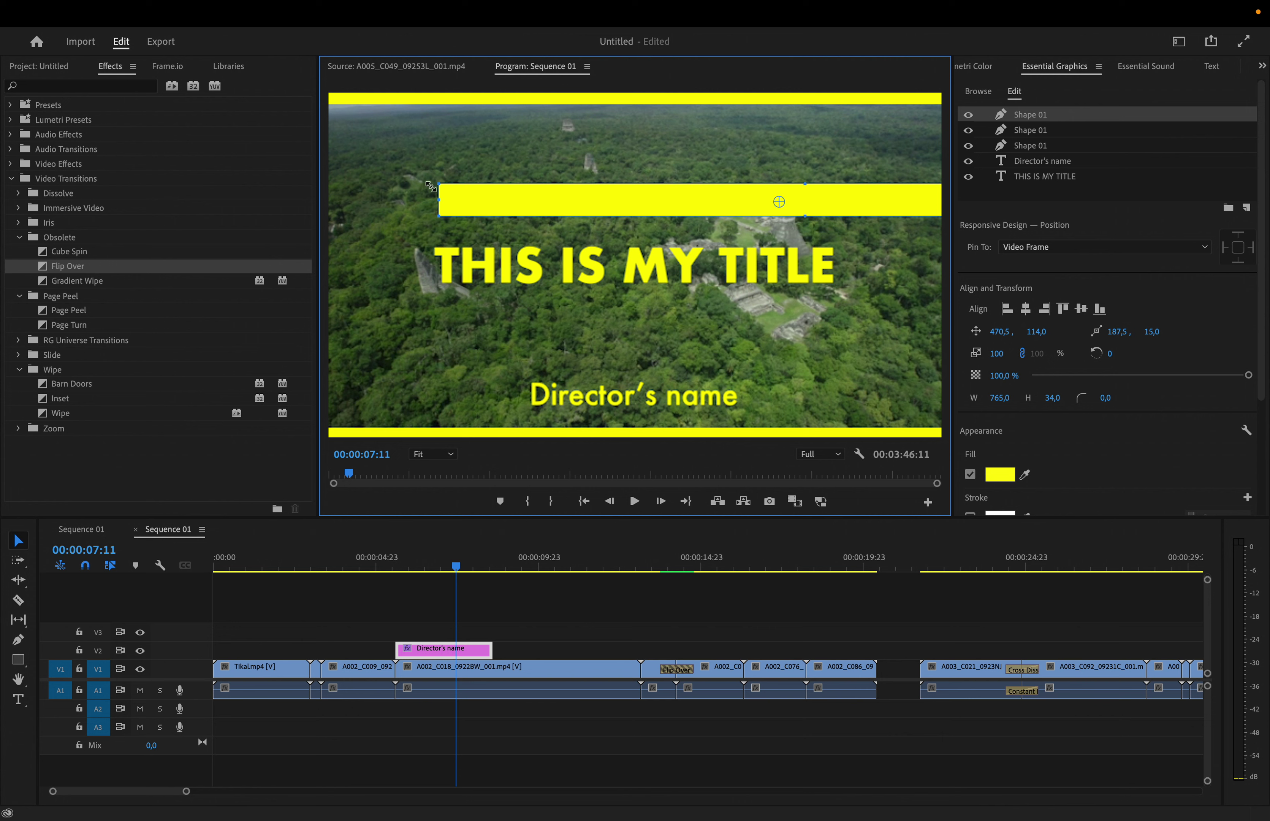
pyautogui.moveTo(438, 182); pyautogui.dragTo(821, 141)
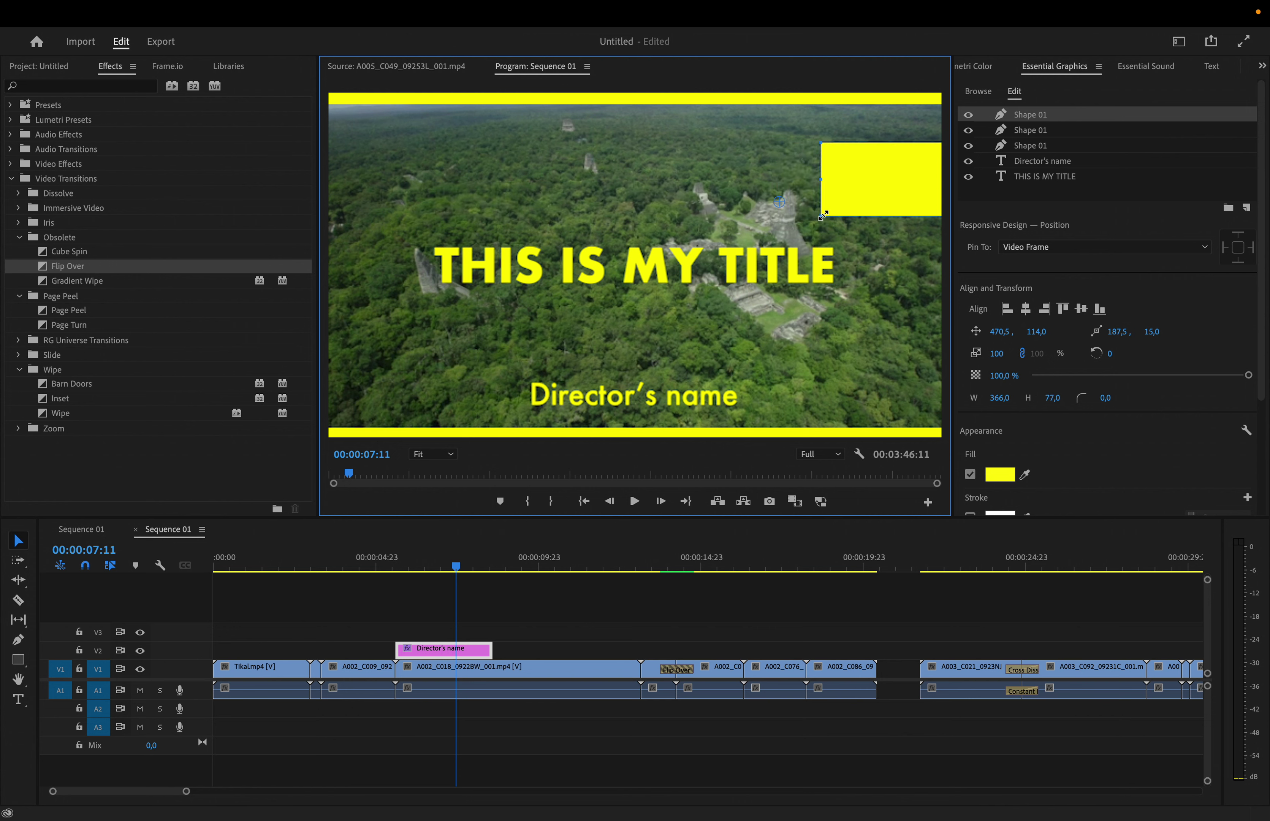
pyautogui.moveTo(822, 216); pyautogui.dragTo(907, 485)
pyautogui.moveTo(922, 383); pyautogui.dragTo(942, 332)
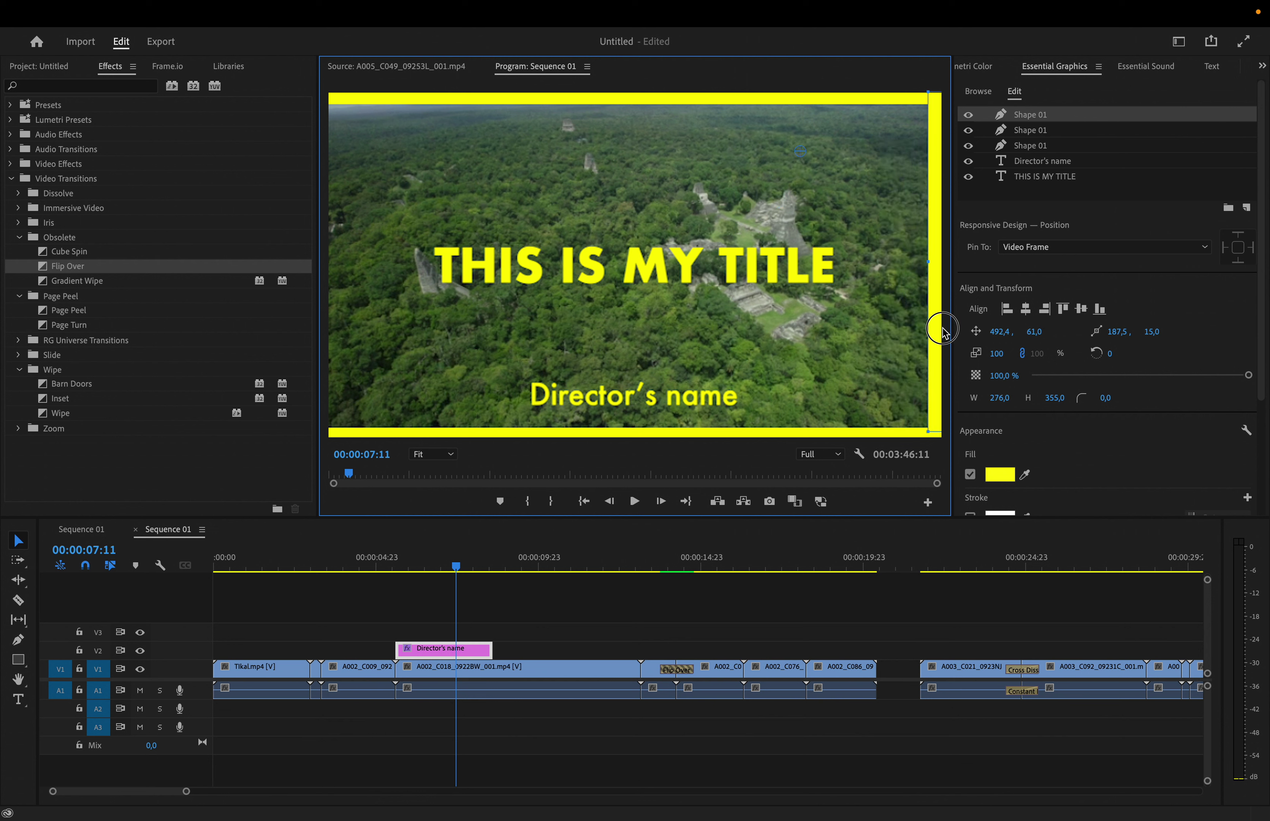
# Step: Duplicate the vertical bar at the frame's right edge and move the copy toward the left side of the frame
pyautogui.rightClick(1025, 122)
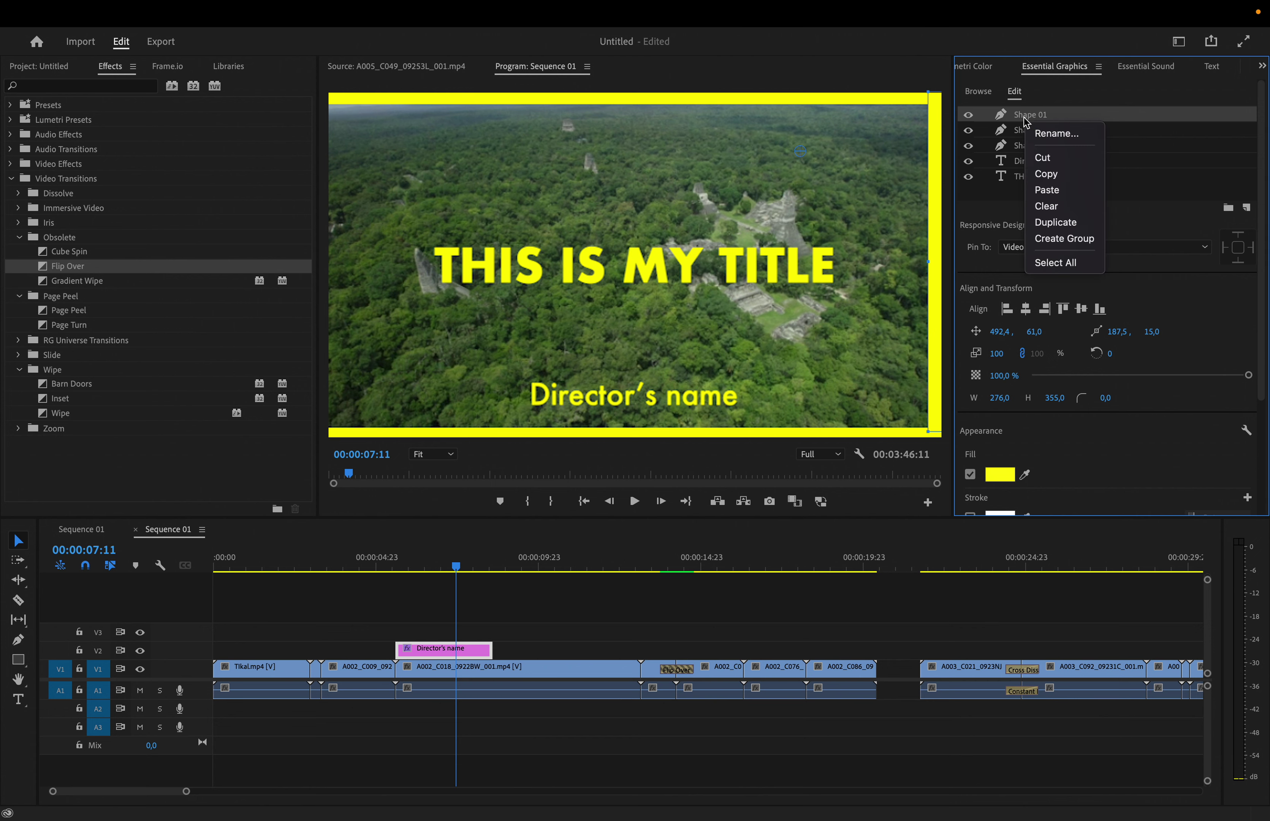
pyautogui.click(1032, 228)
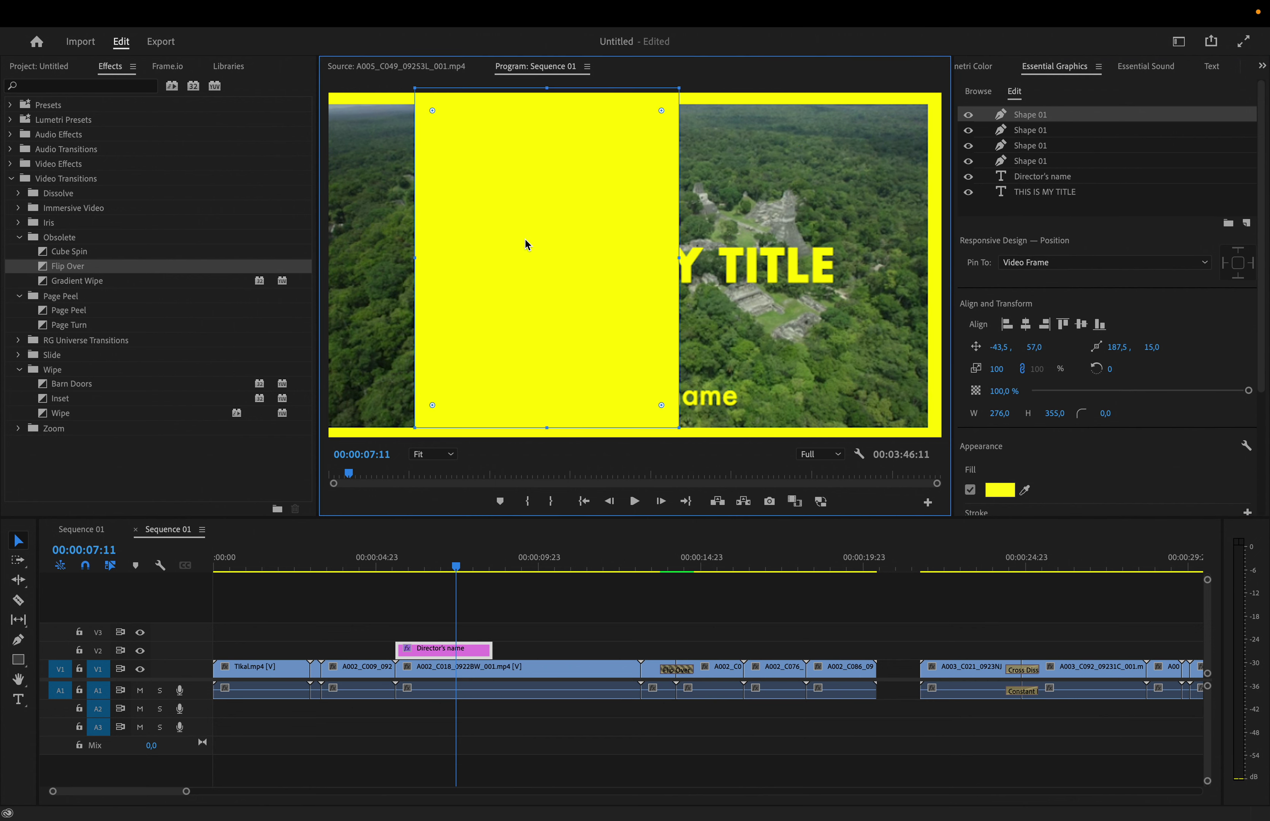